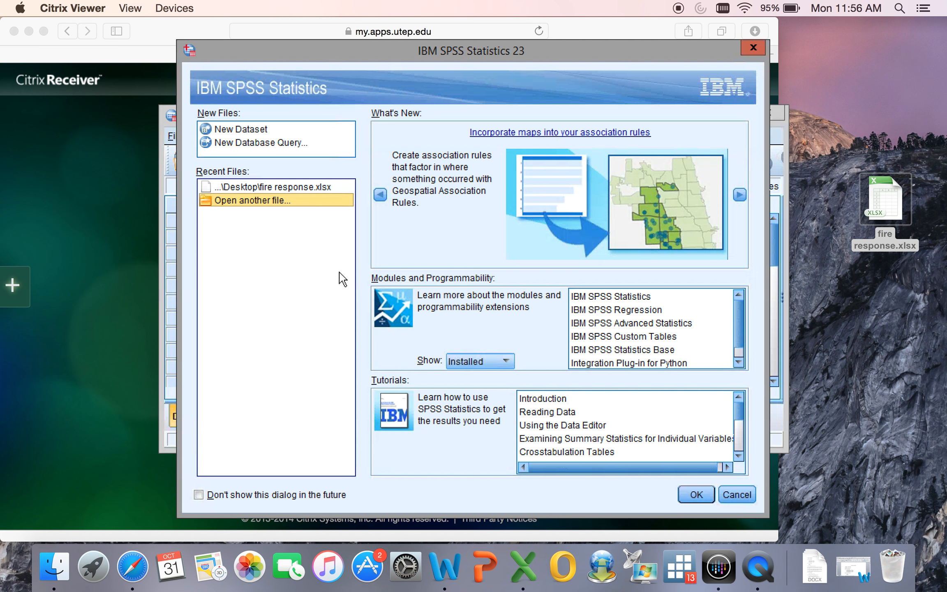
Choose to open another file and browse to the user's Desktop folder on the Mac's local C drive.
click(696, 495)
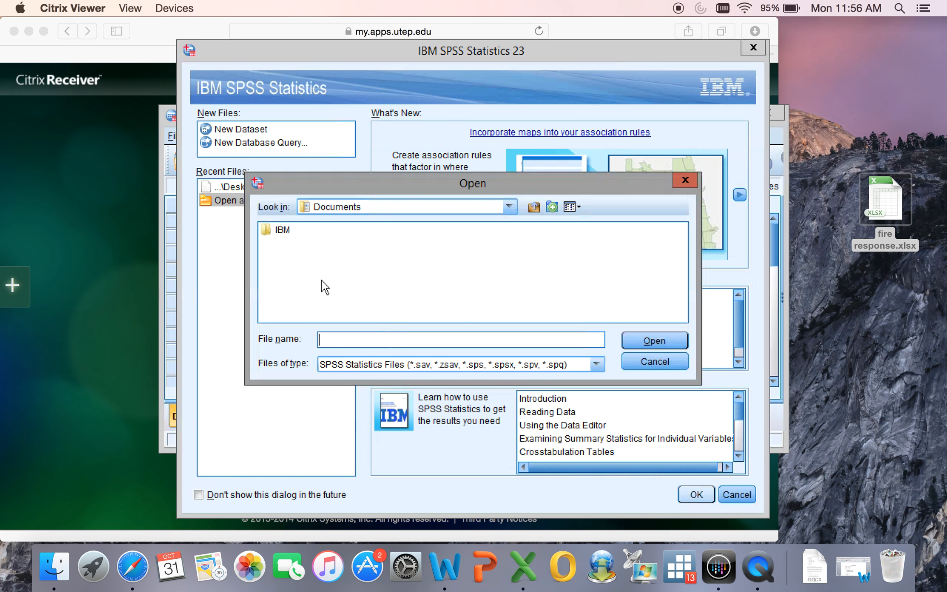
click(509, 206)
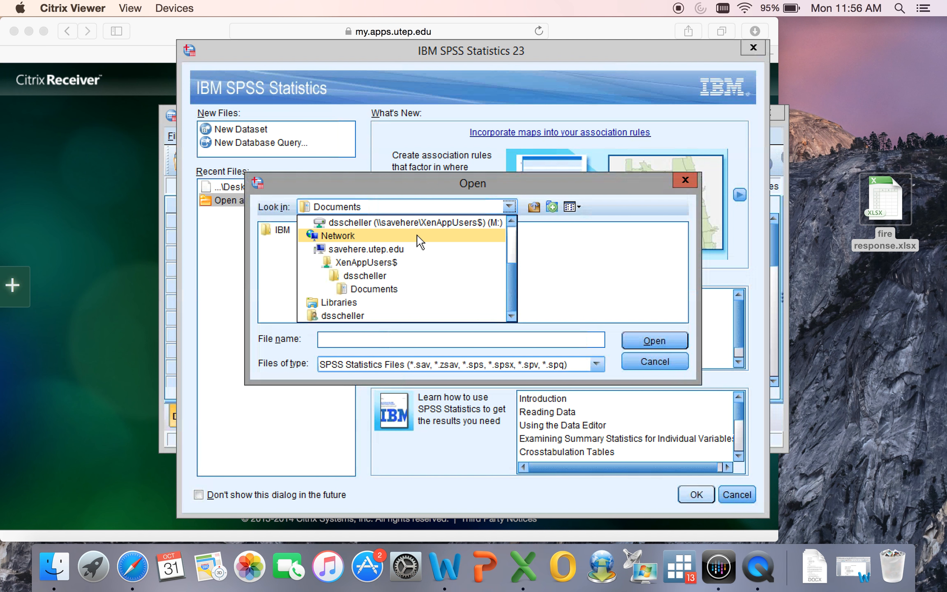
scroll(416, 239, up, 2)
click(332, 248)
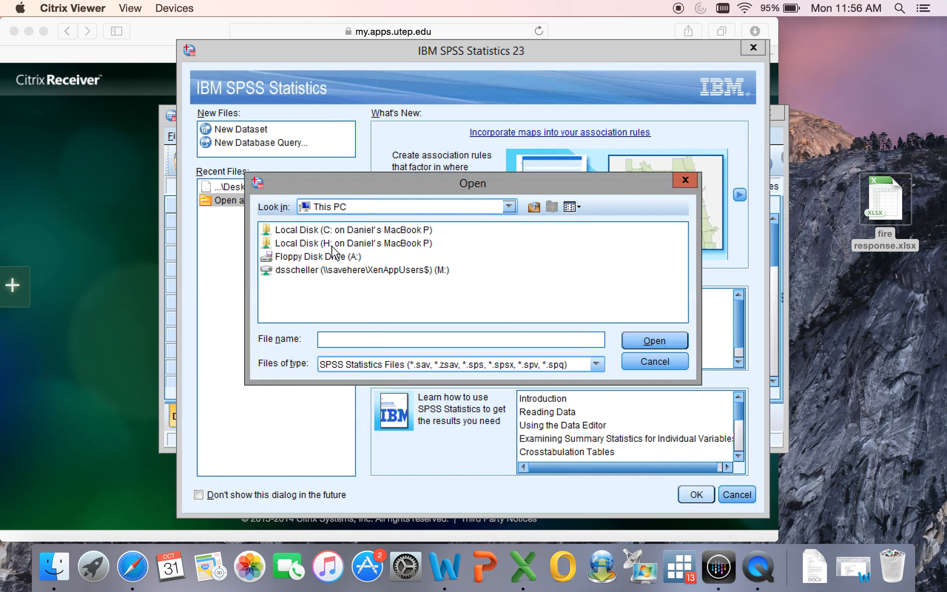
double_click(326, 229)
double_click(297, 270)
double_click(300, 233)
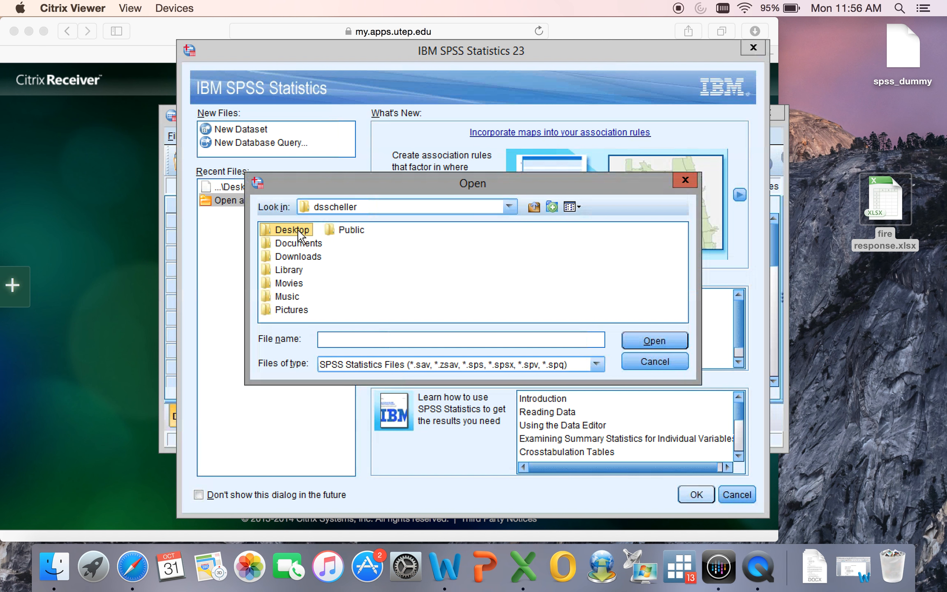
double_click(298, 234)
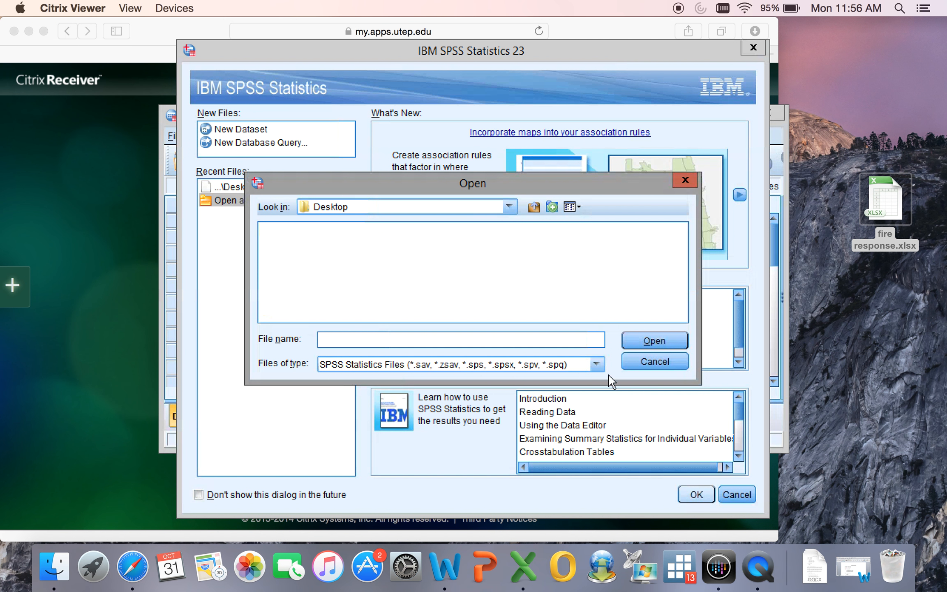
Show all file types and import fire response.xlsx from Sheet1, reading variable names from the first row of data.
click(597, 364)
scroll(492, 419, down, 1)
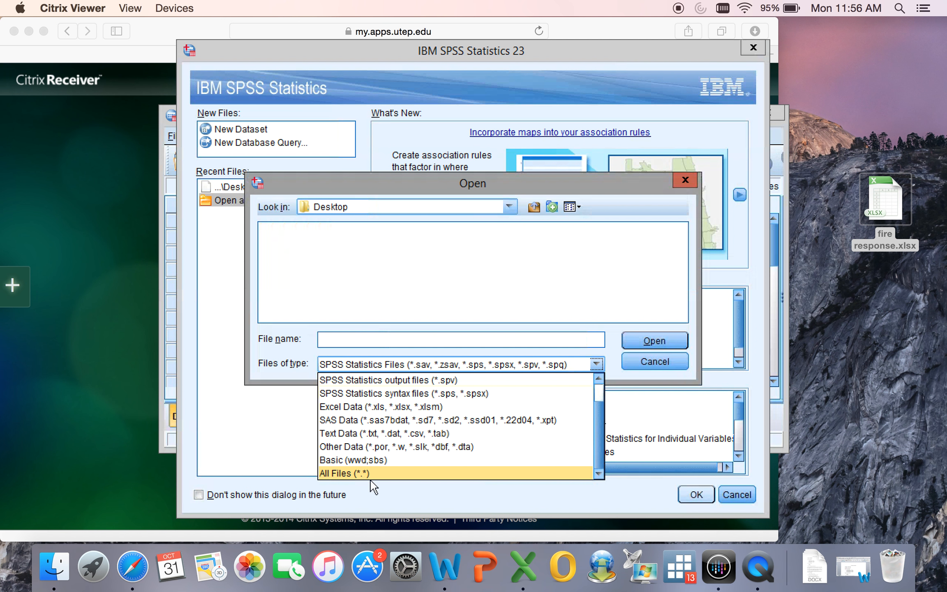
click(360, 473)
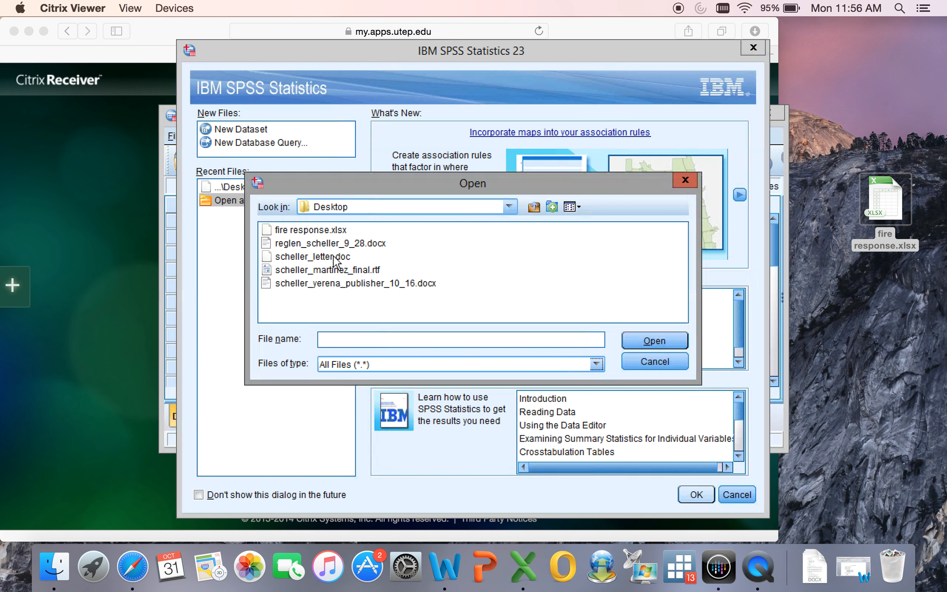
click(312, 230)
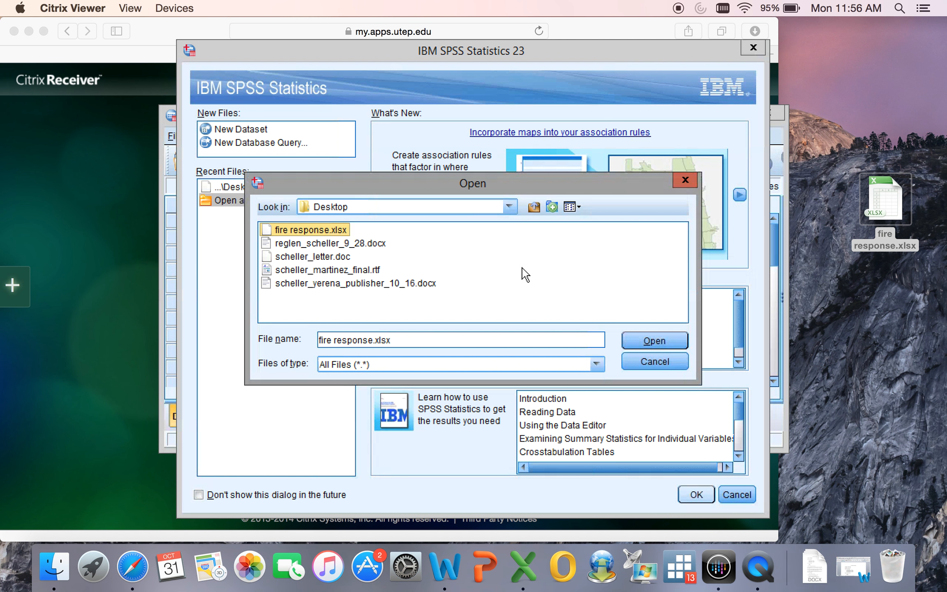
click(645, 339)
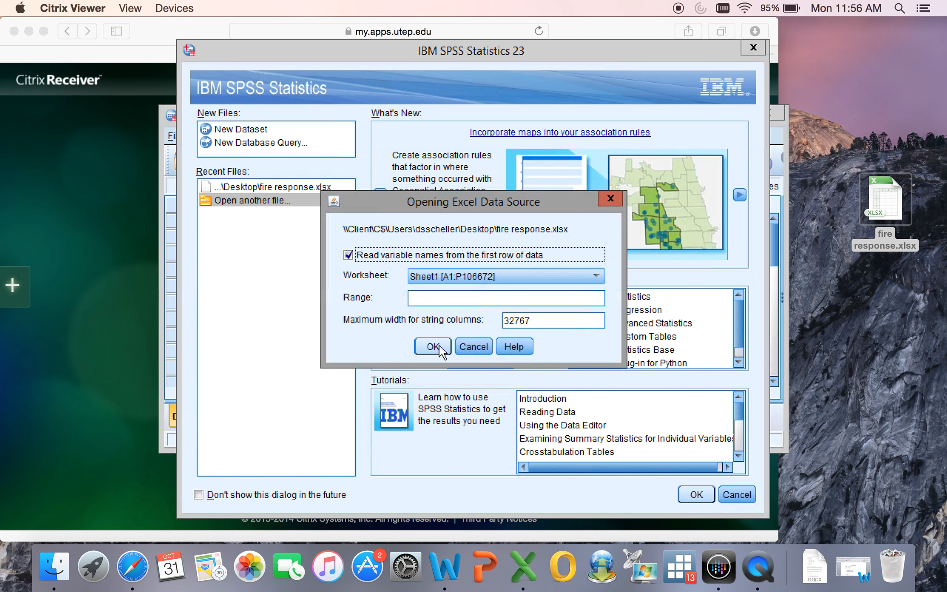
click(432, 346)
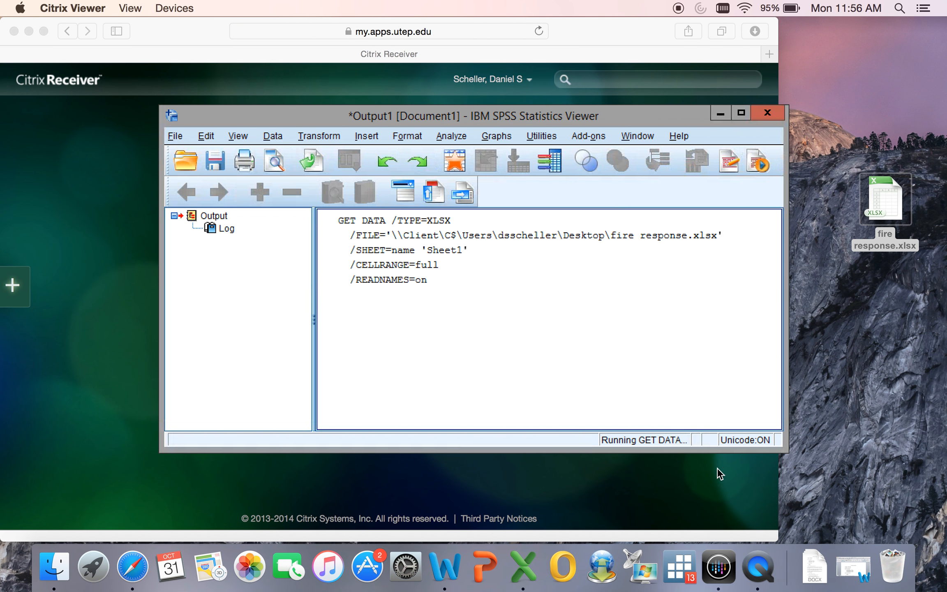
Switch to Fire Response Codebook.docx in Word, review the variable definitions through instation, and minimize the document.
click(854, 574)
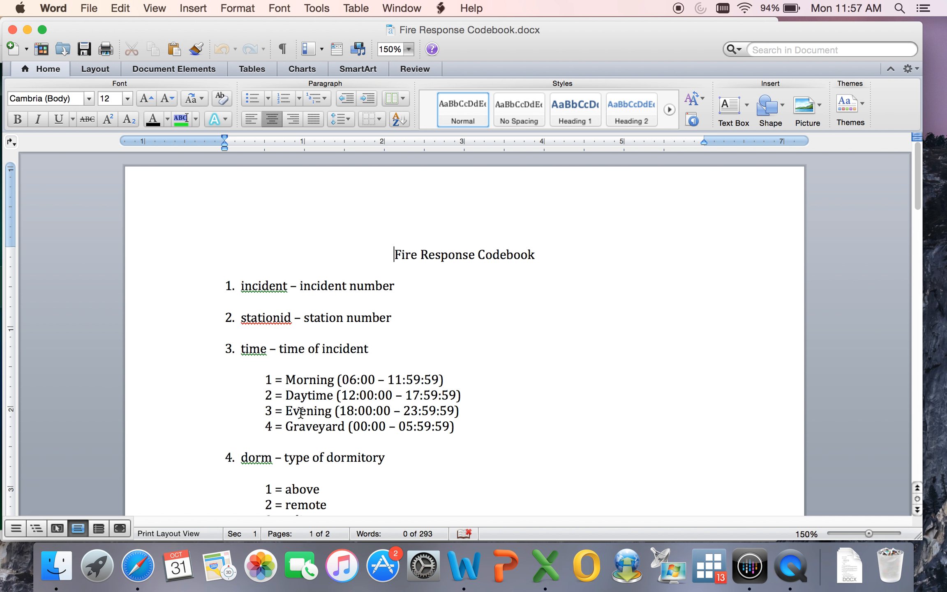
scroll(240, 393, down, 2)
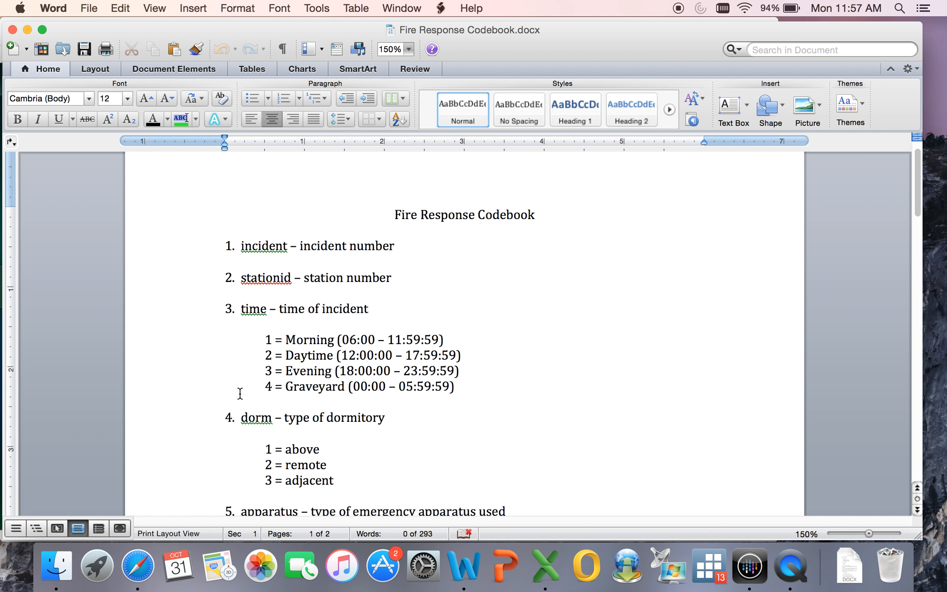
scroll(240, 393, down, 4)
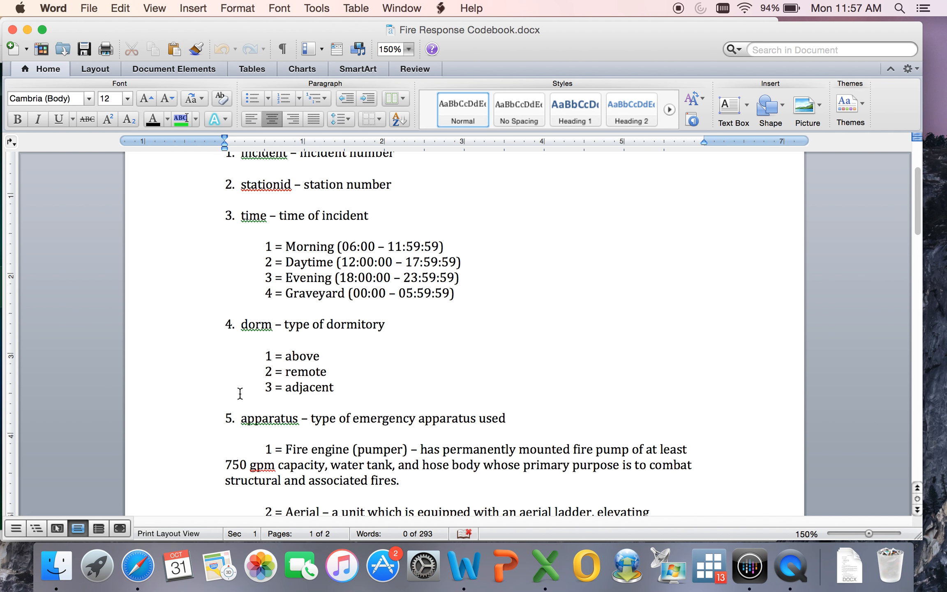
scroll(240, 393, down, 1)
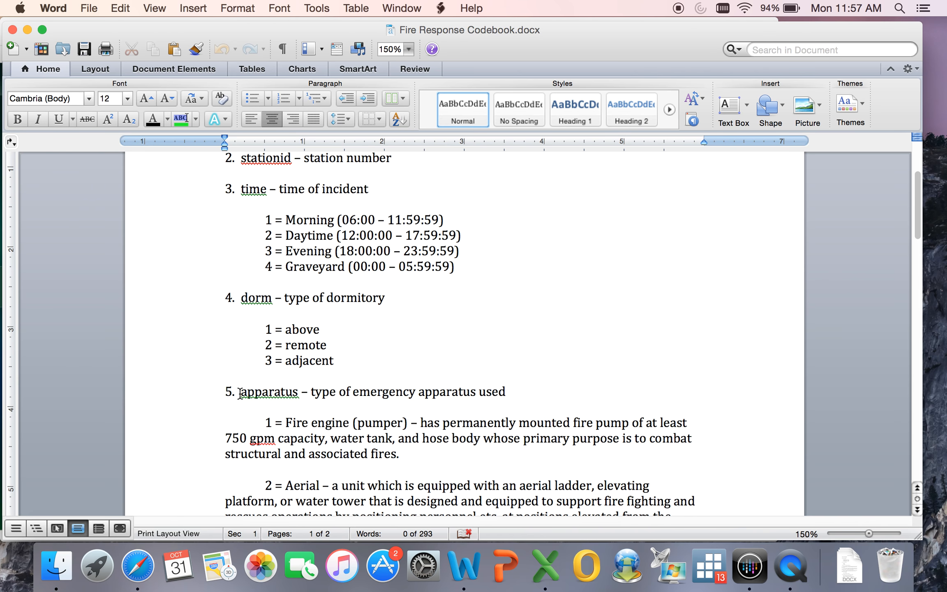
scroll(240, 393, down, 10)
scroll(240, 393, down, 16)
scroll(246, 399, down, 8)
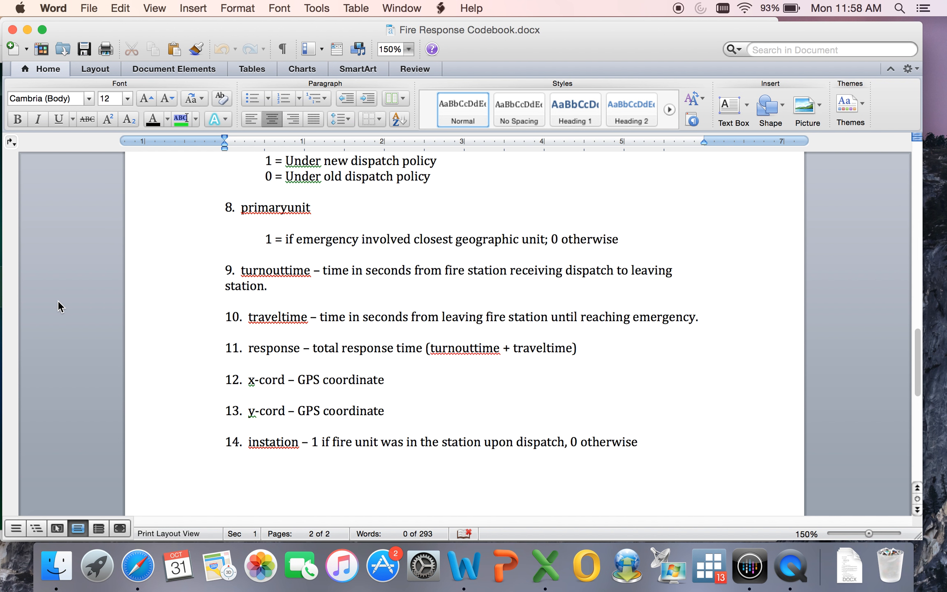
click(27, 30)
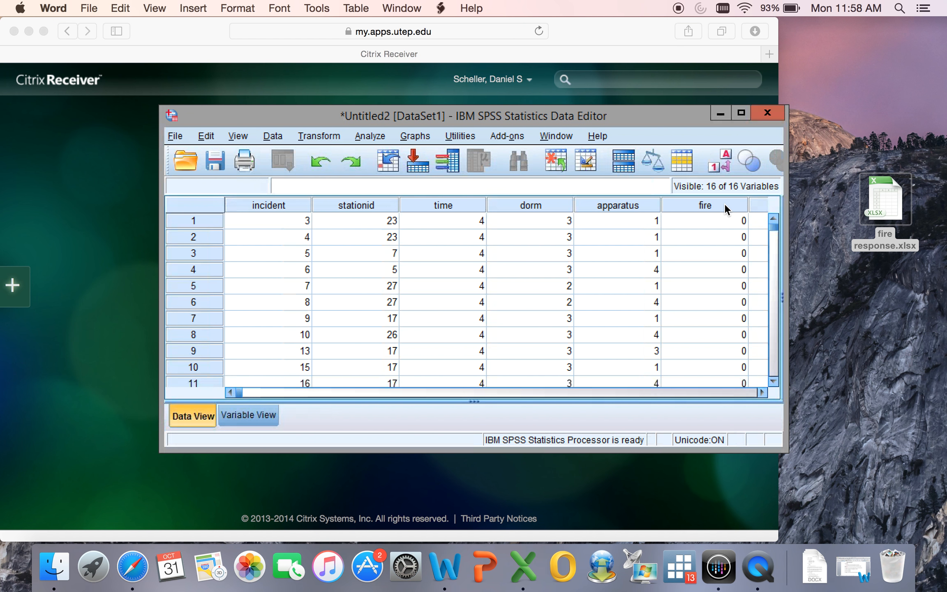
Examine the imported dataset down to its last case in the SPSS Data Editor and return to the first row.
drag(774, 228, 773, 374)
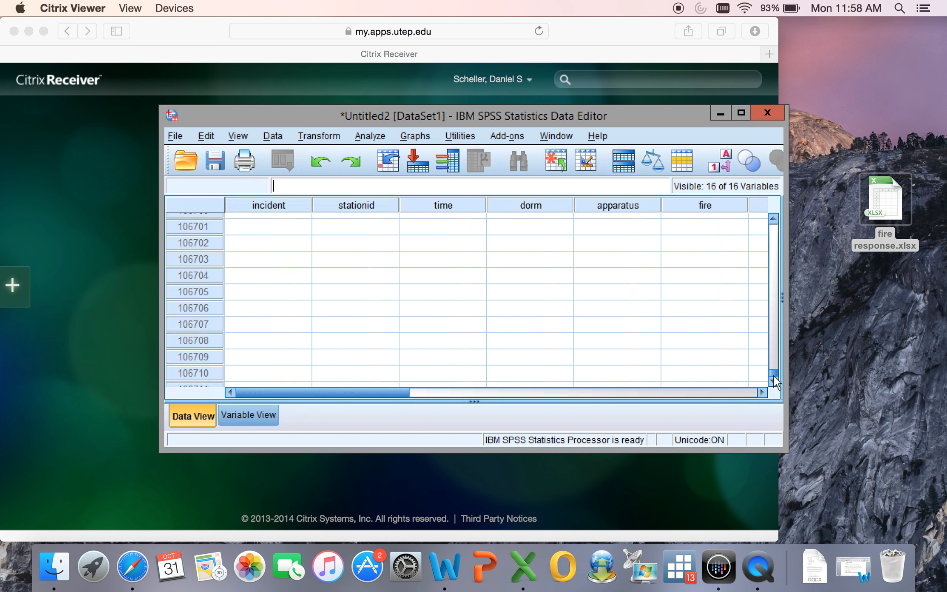
click(773, 217)
click(770, 308)
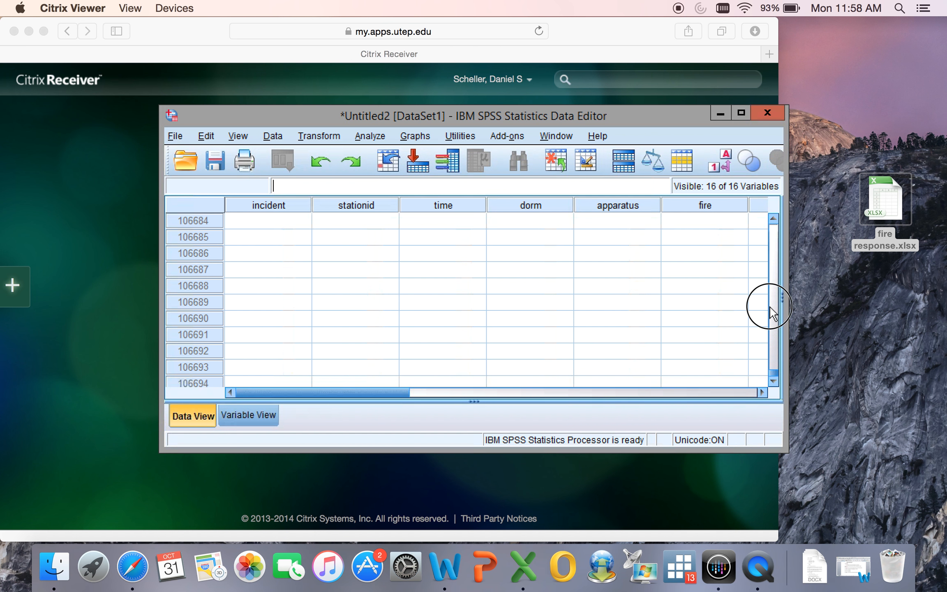
click(771, 314)
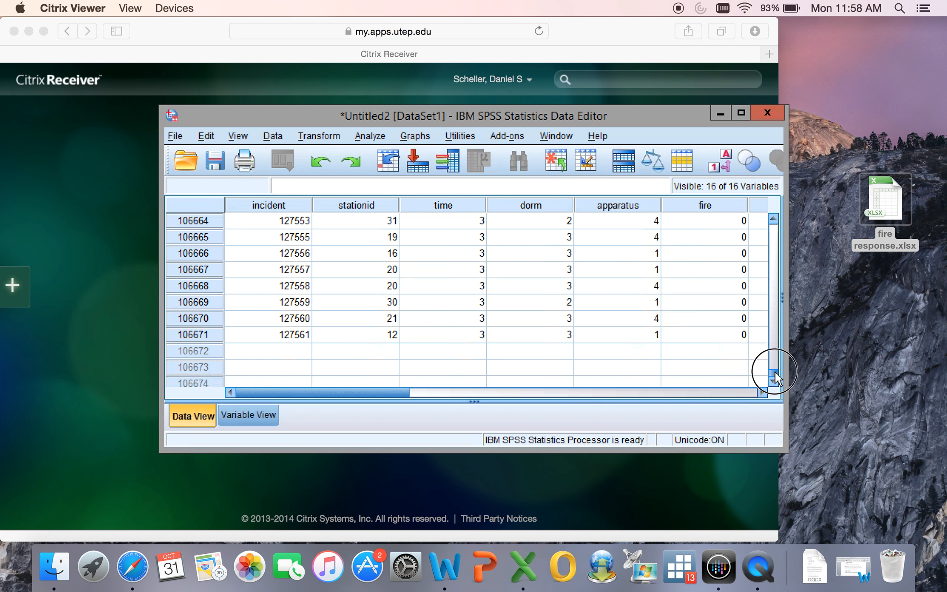
drag(775, 371, 780, 218)
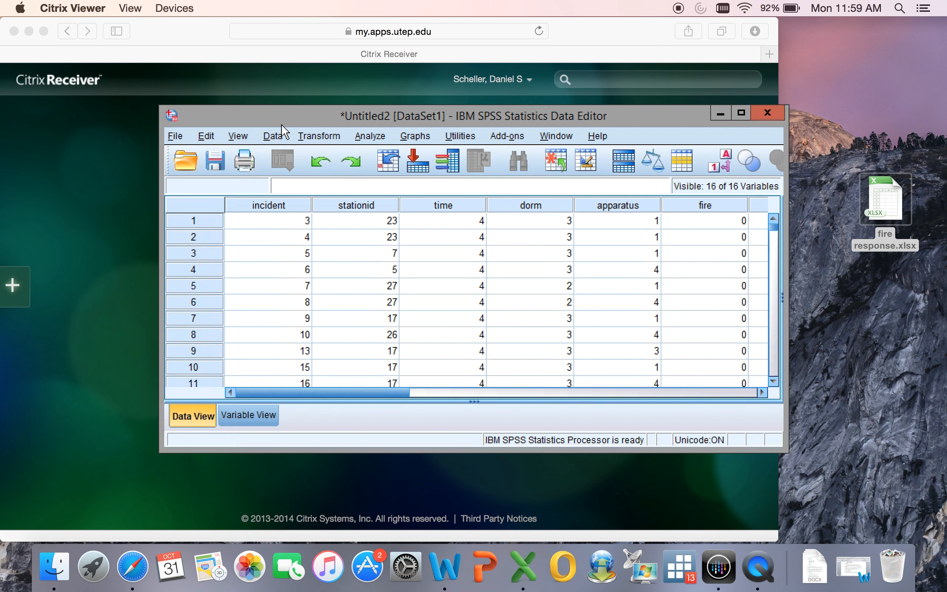
Start the Explore analysis, check the response variable in the Word codebook, and add response to the dependent variables.
click(368, 138)
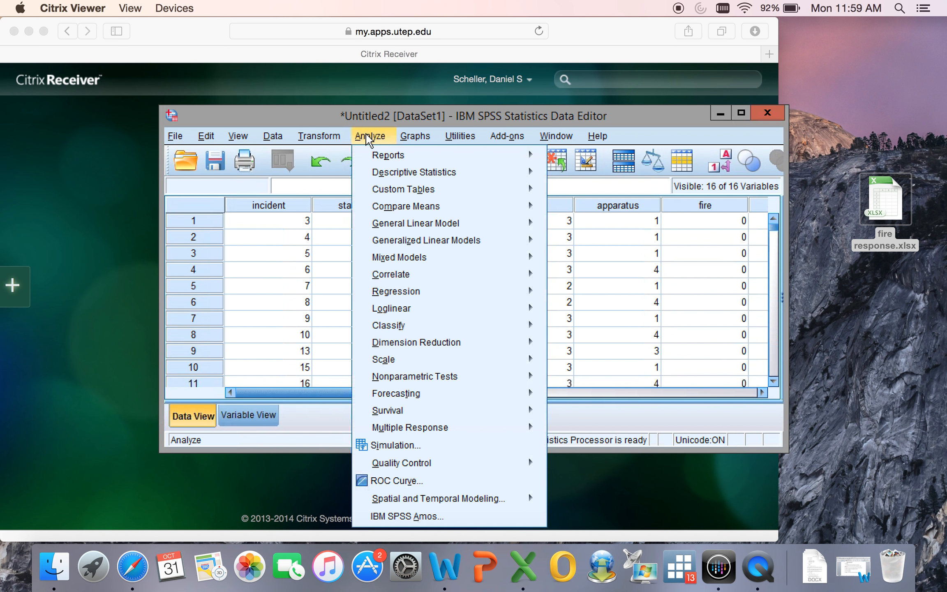
mouse_move(372, 176)
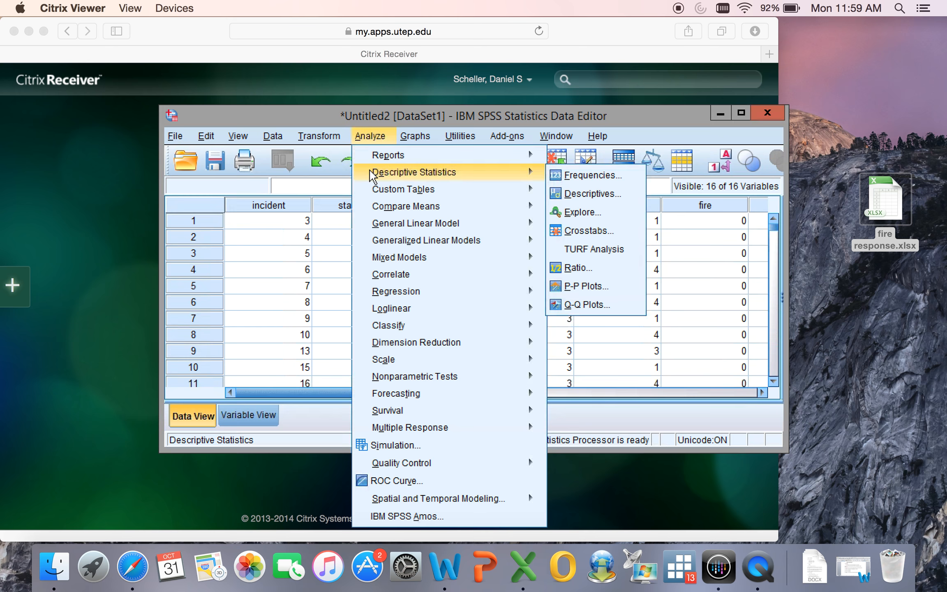
click(577, 212)
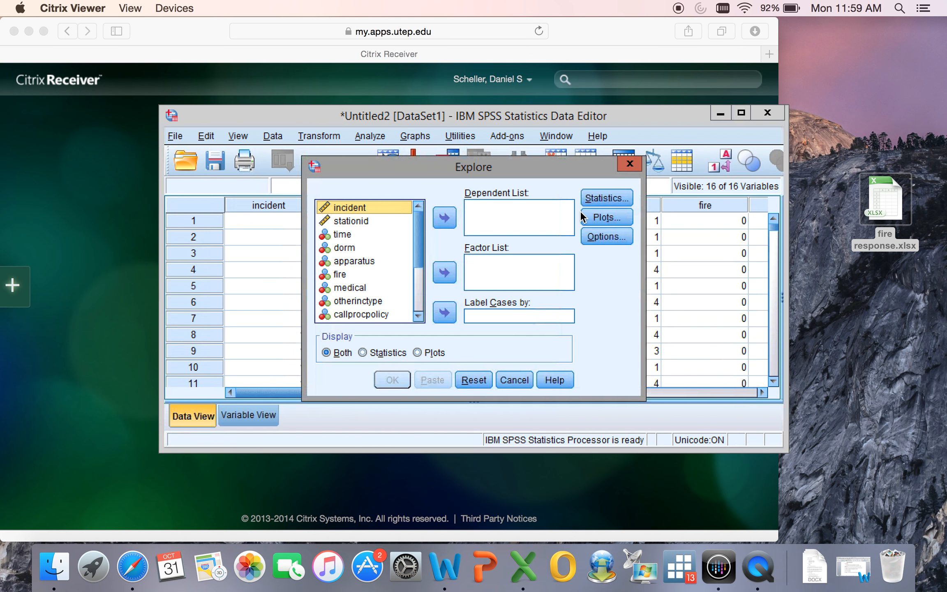
click(848, 563)
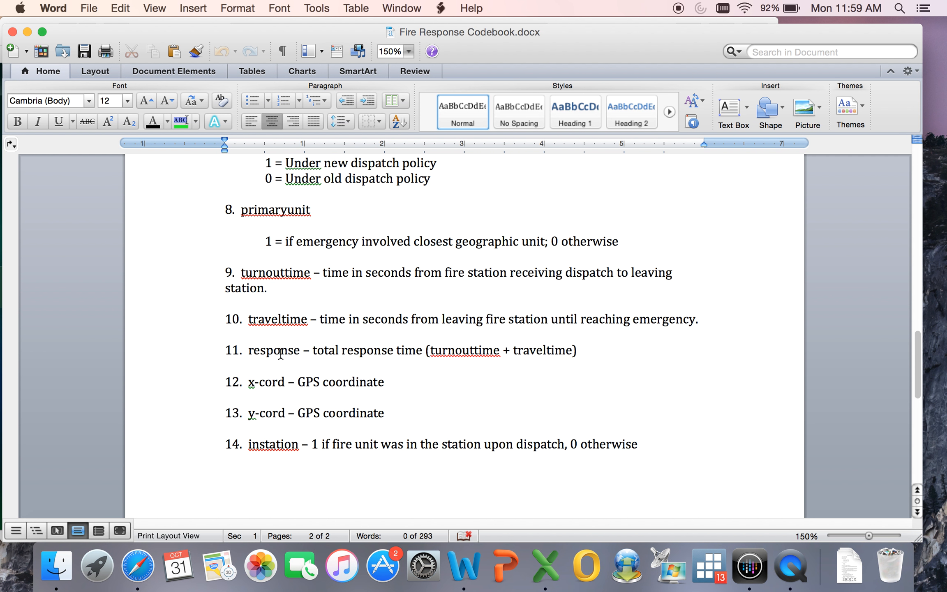
click(26, 30)
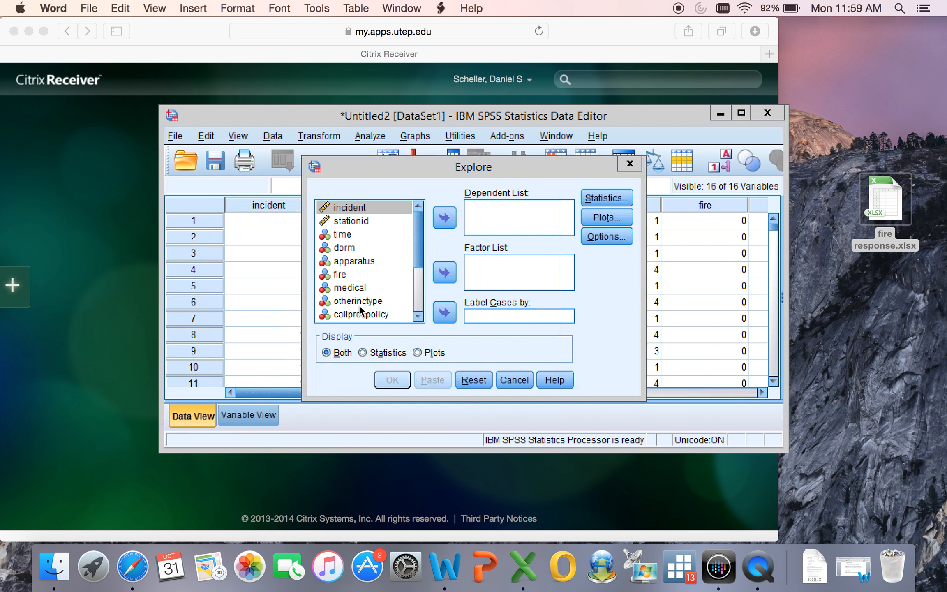
drag(420, 236, 421, 283)
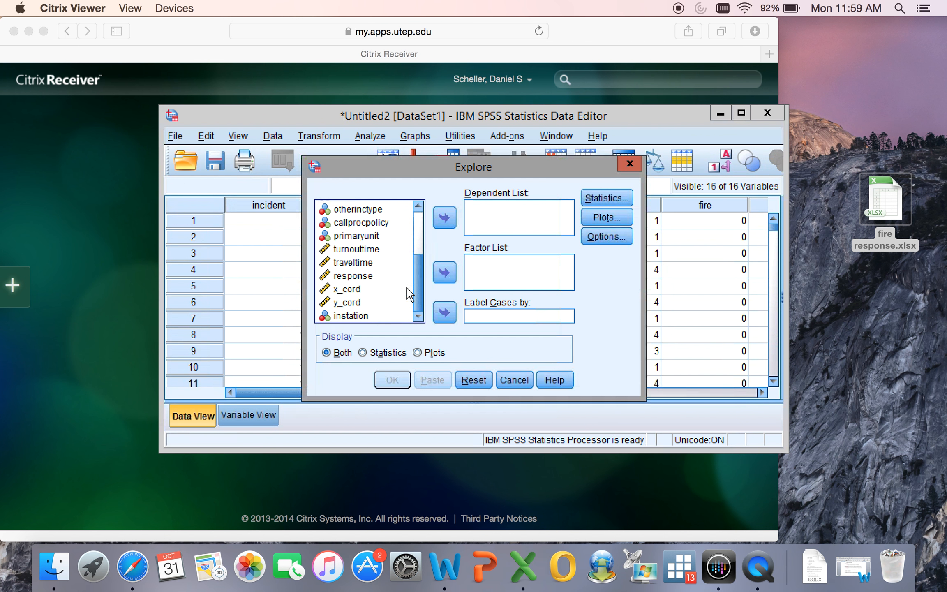
click(367, 280)
click(444, 218)
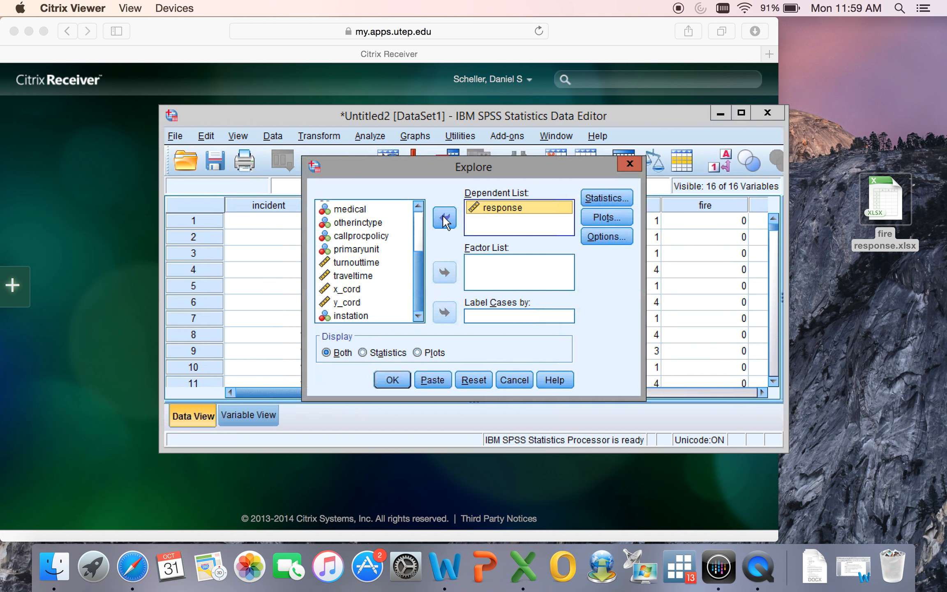
Keep Descriptives with a 95% confidence interval for the mean and run Explore with both statistics and plots.
click(617, 201)
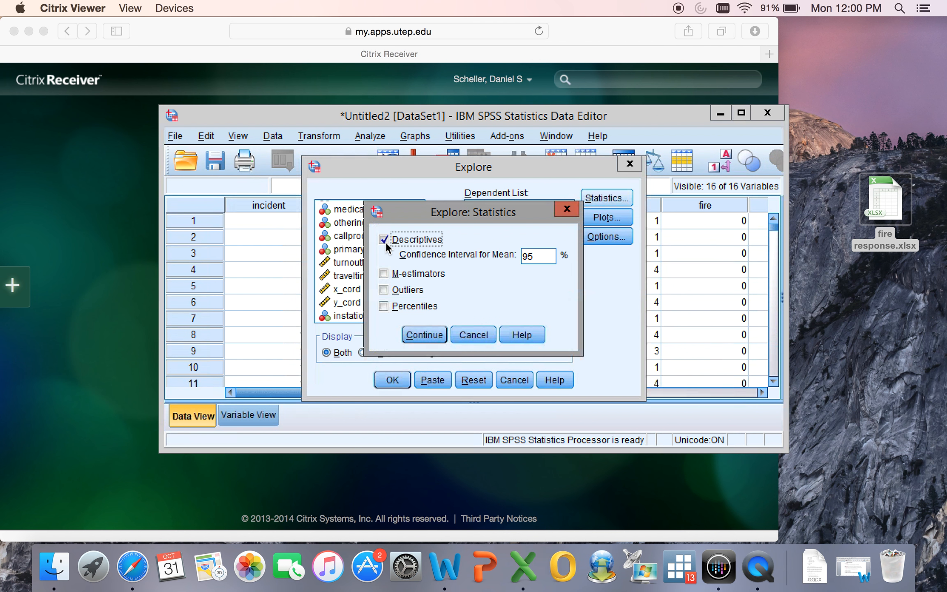
click(426, 335)
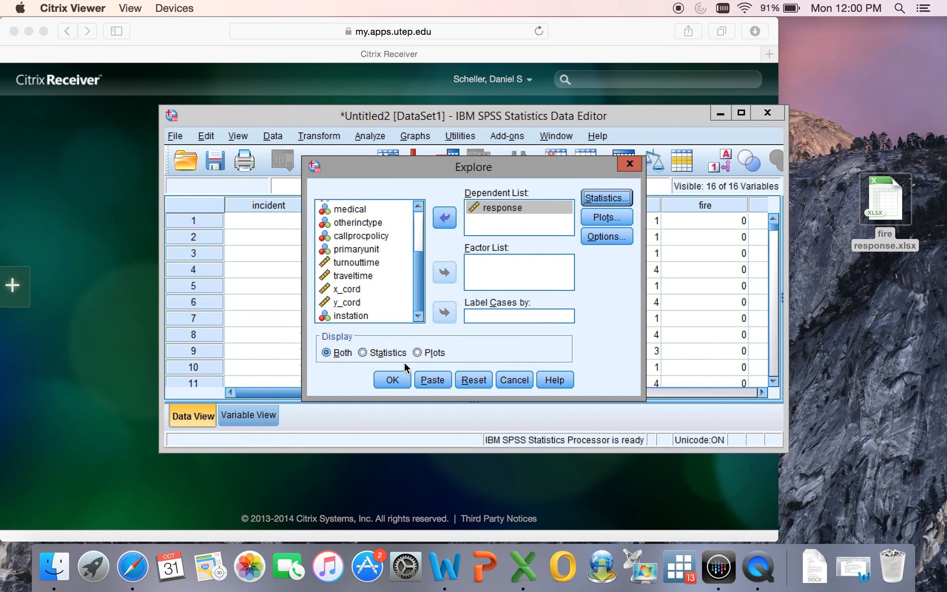
click(392, 379)
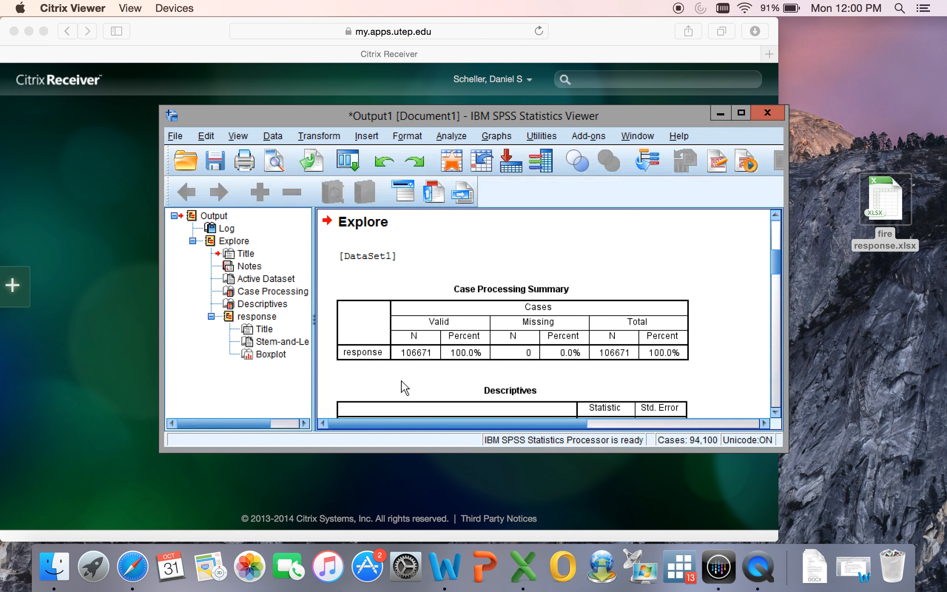
Move and enlarge the output viewer window, and examine the Case Processing Summary and Descriptives tables for response.
drag(514, 112, 475, 54)
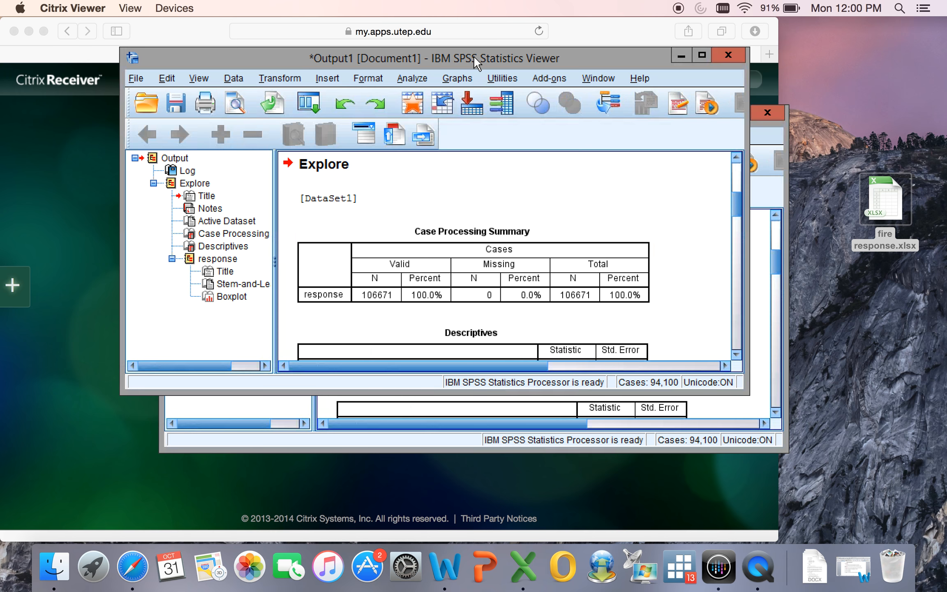
drag(747, 396, 871, 515)
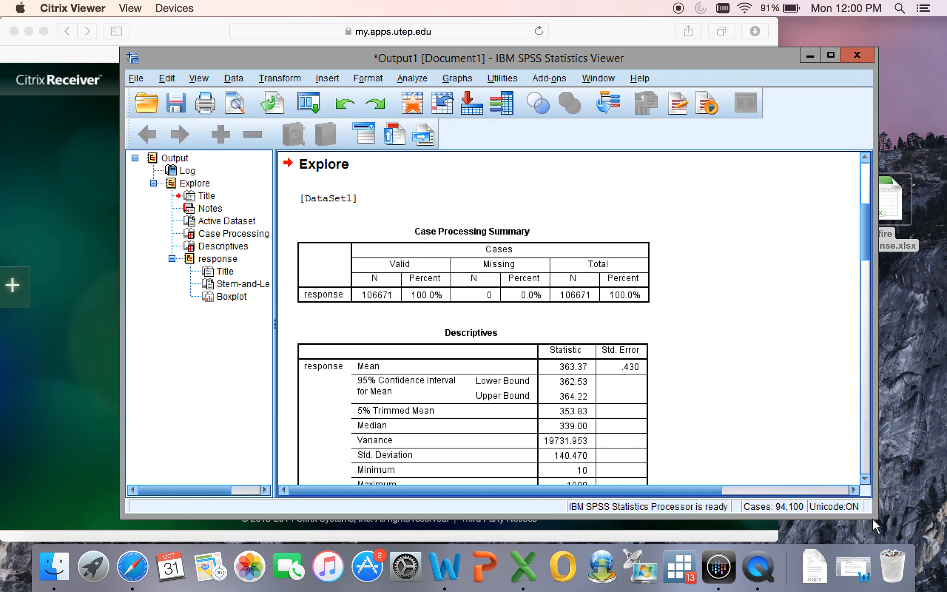
click(389, 247)
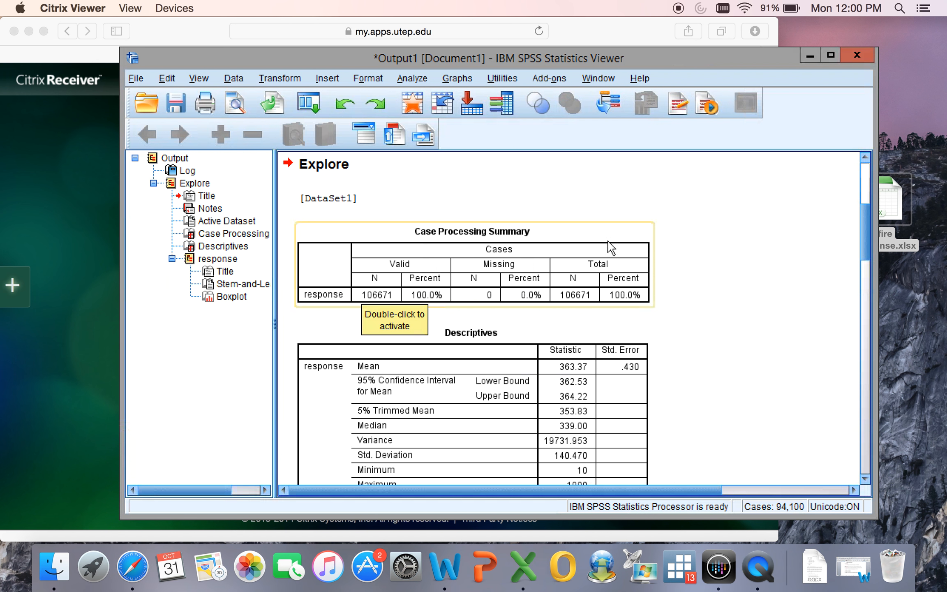
click(740, 314)
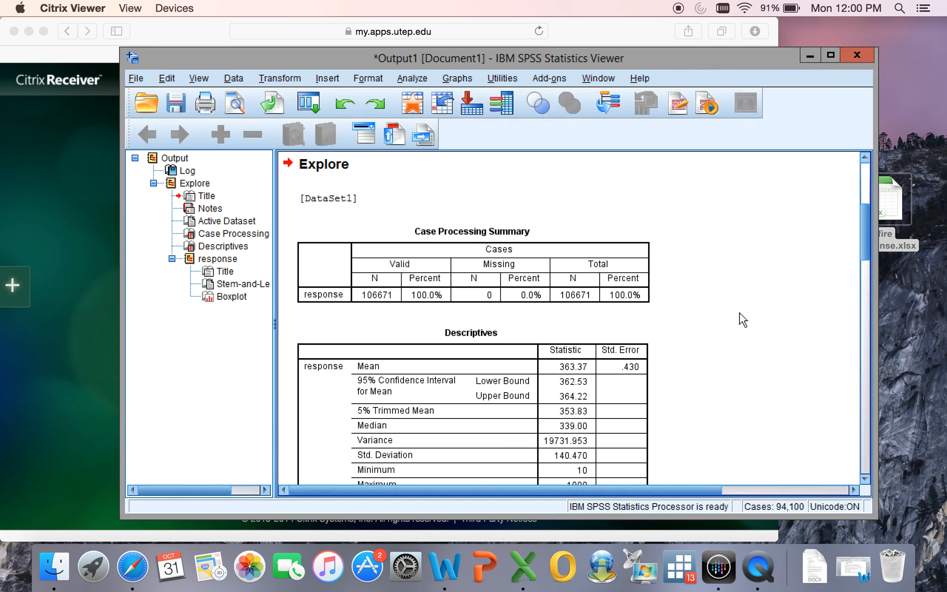
scroll(742, 320, down, 5)
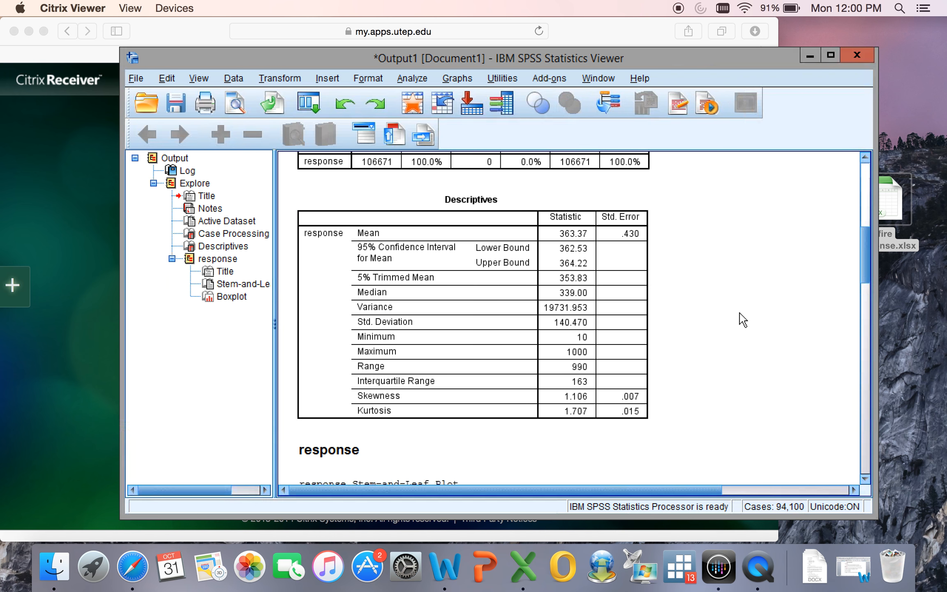
Examine the Case Processing Summary, the Descriptives table, the stem-and-leaf plot and the boxplot for response in the output.
scroll(743, 319, up, 5)
scroll(743, 319, down, 4)
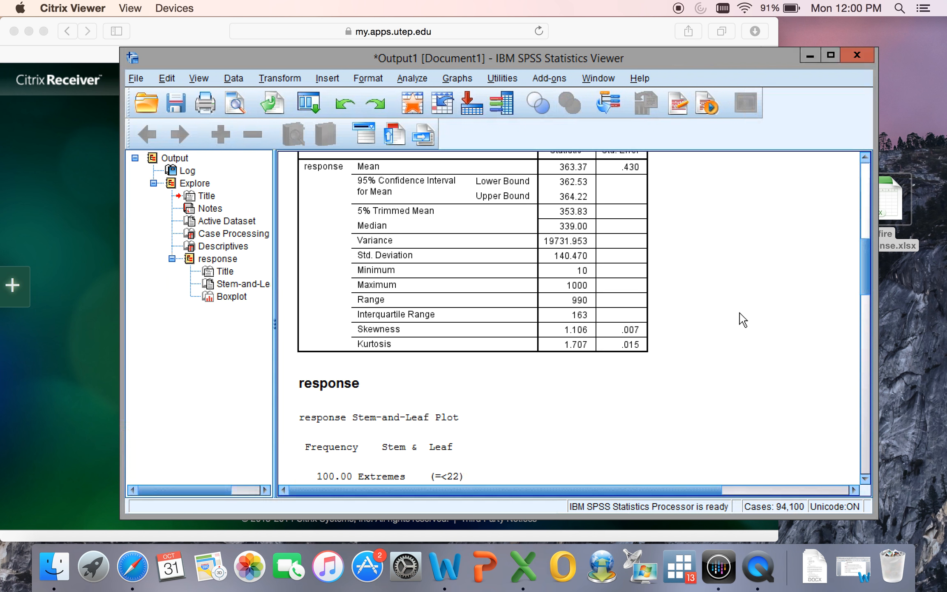
scroll(743, 320, up, 3)
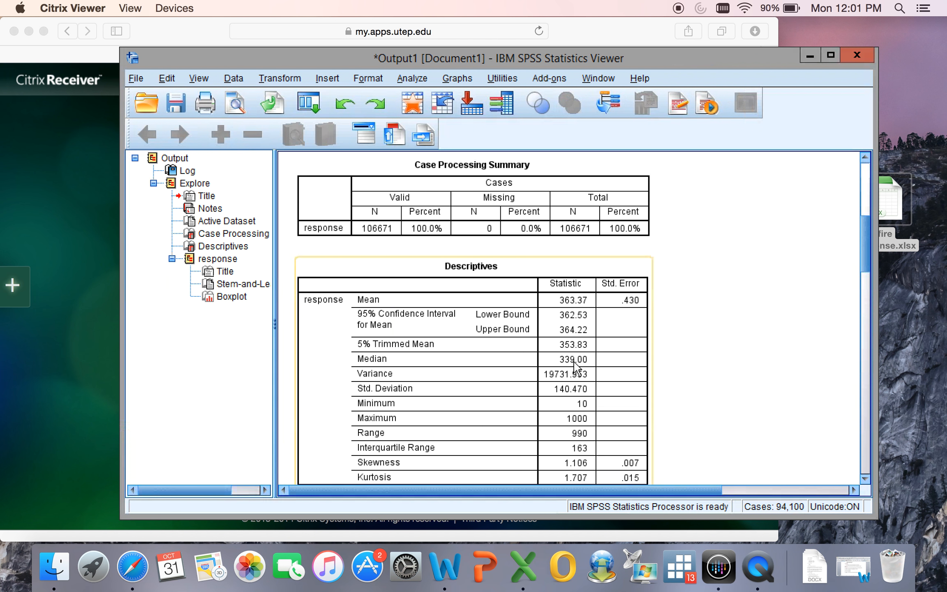
click(722, 362)
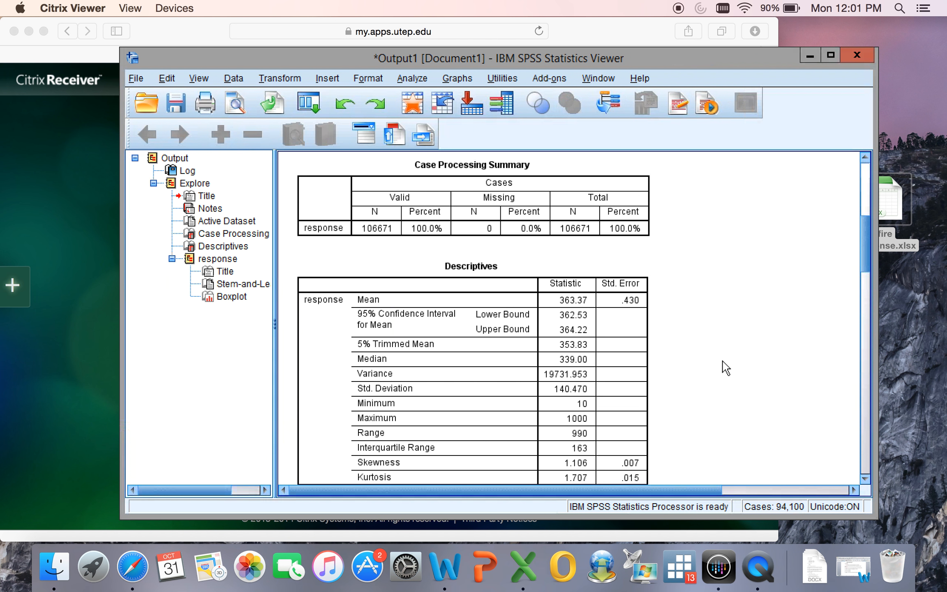
scroll(725, 368, down, 20)
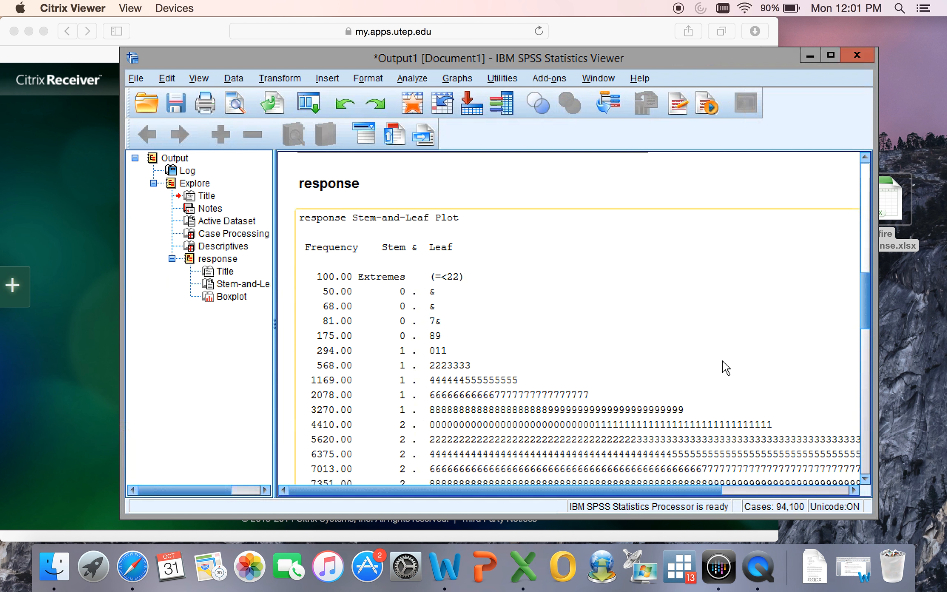
scroll(726, 368, down, 20)
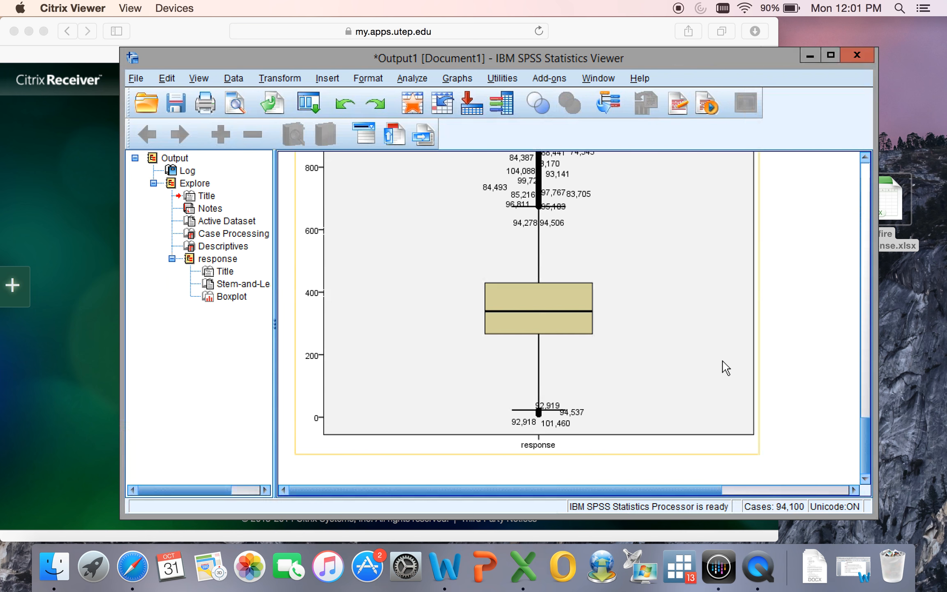
scroll(725, 368, up, 8)
scroll(725, 368, up, 20)
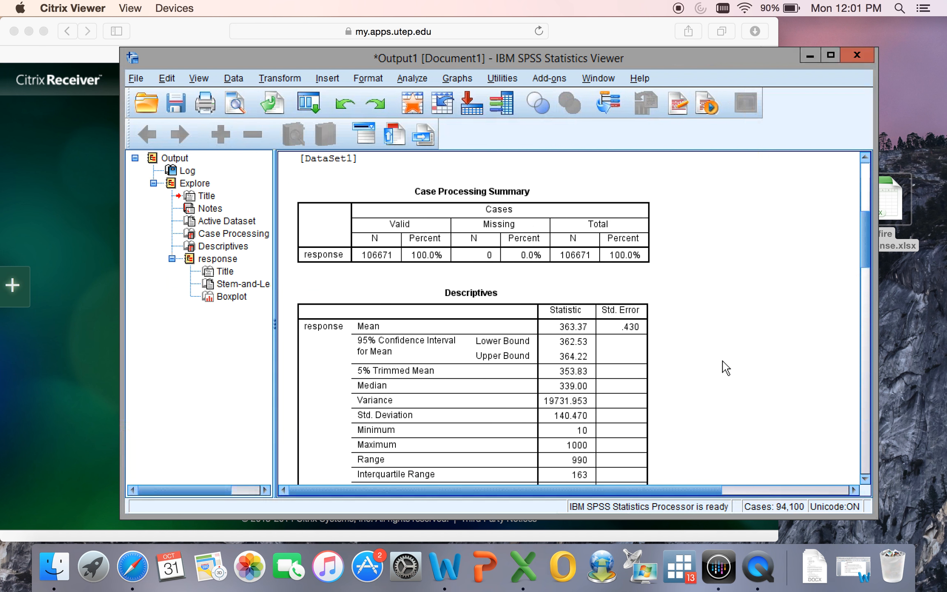
Open the Descriptives table for editing, highlight its Median label, and leave editing without changes to review both summary tables.
scroll(726, 368, down, 3)
click(371, 237)
click(379, 197)
click(377, 239)
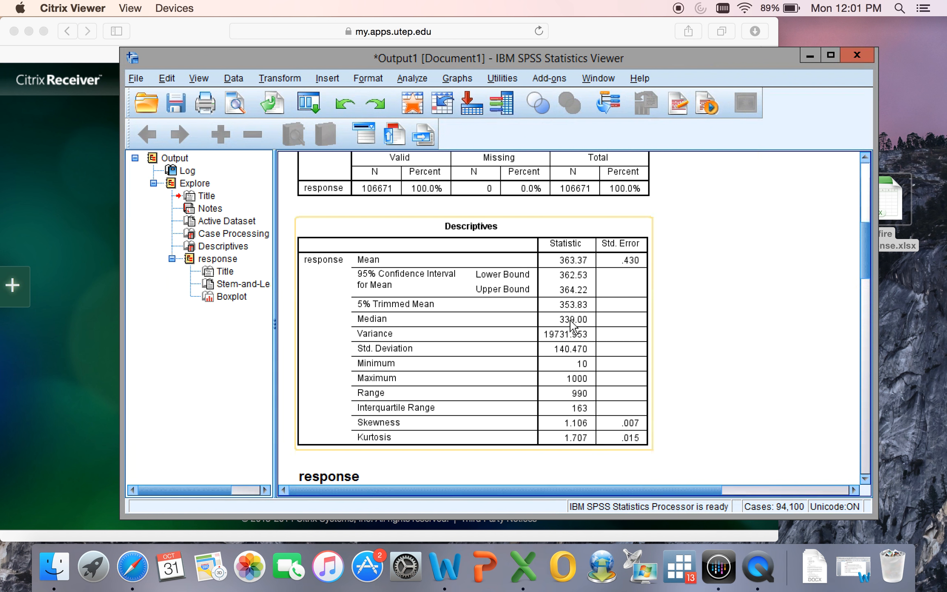
click(473, 341)
double_click(465, 337)
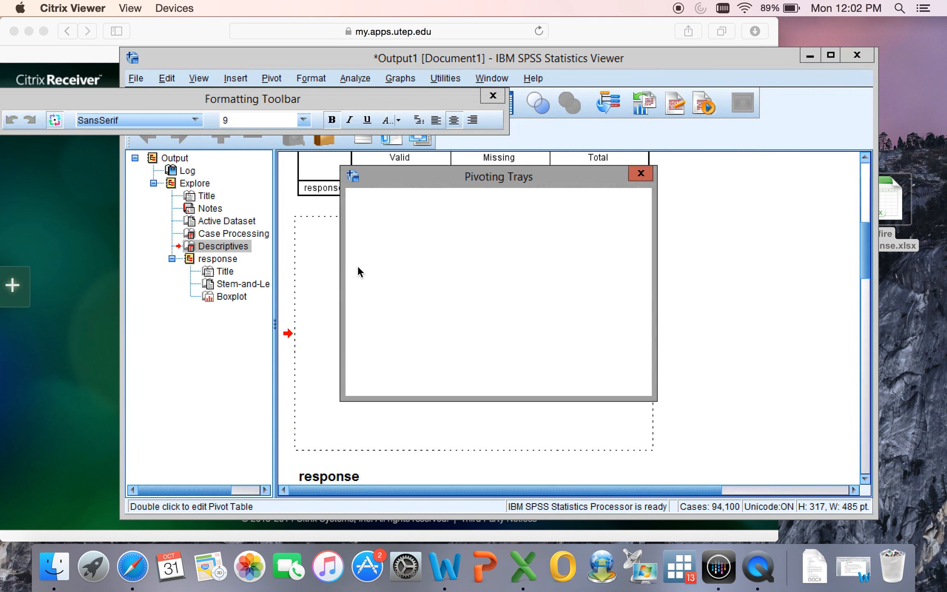
click(640, 173)
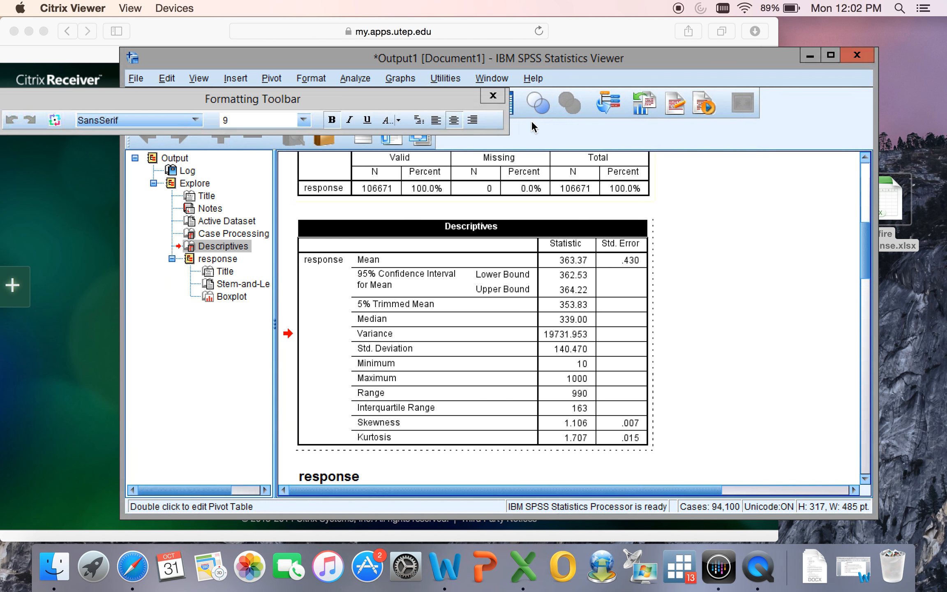
click(493, 95)
click(476, 319)
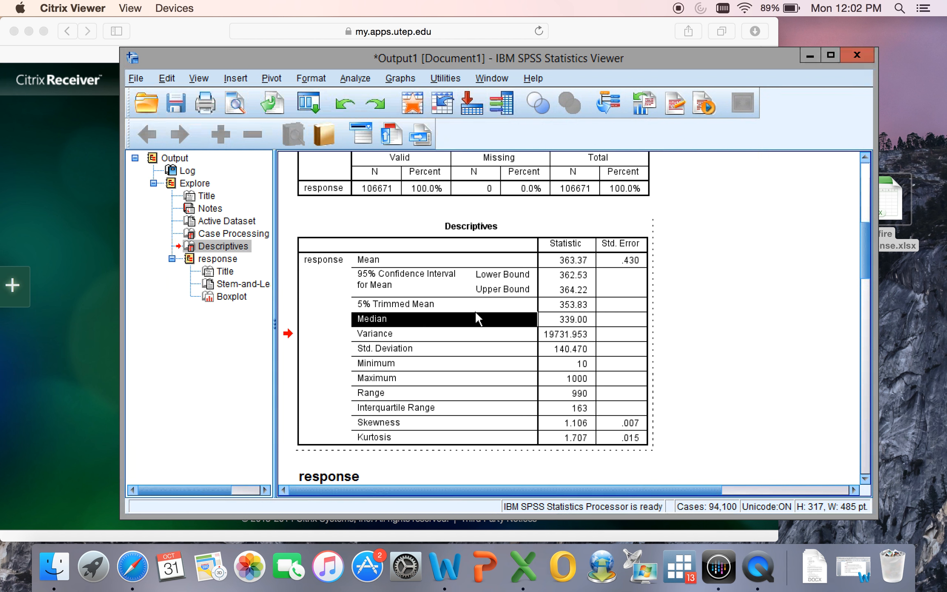
click(442, 193)
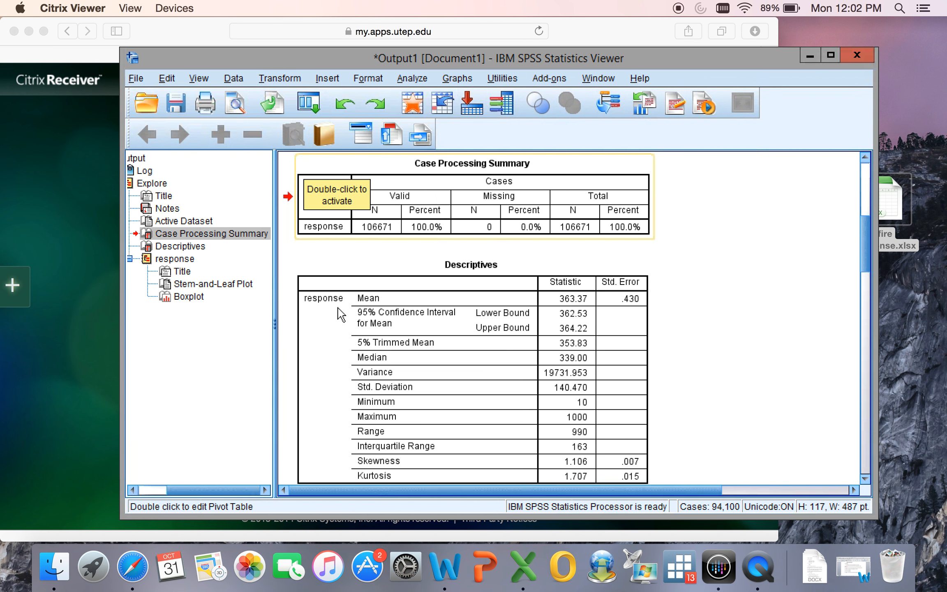
click(327, 281)
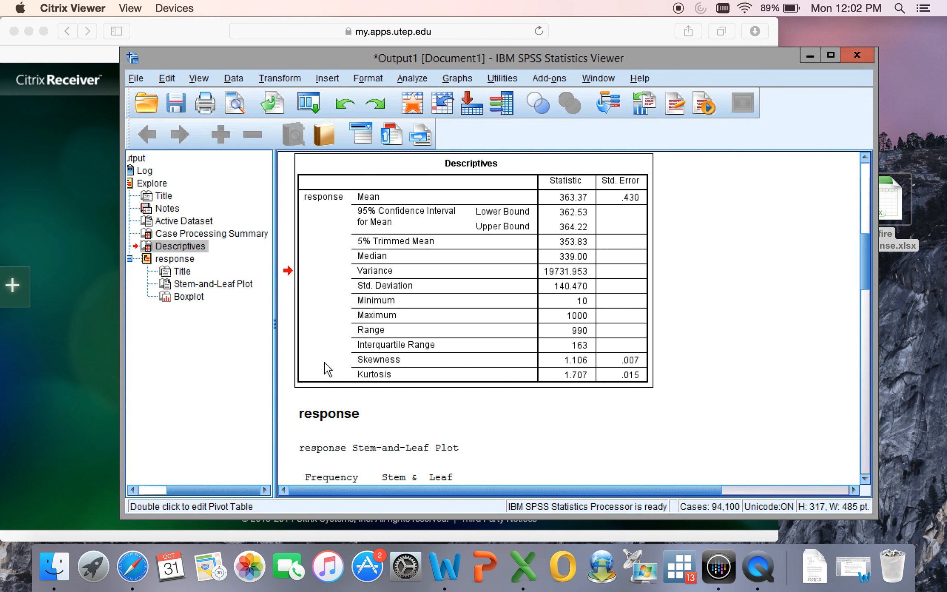
Minimize the output viewer to see the dataset, restore it, and view the available Descriptive Statistics procedures.
click(809, 54)
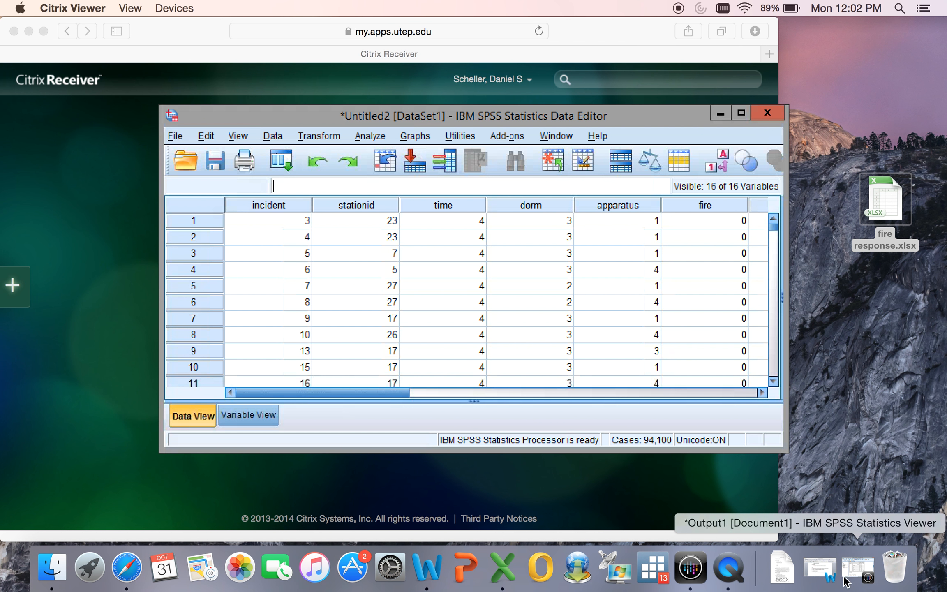
click(857, 568)
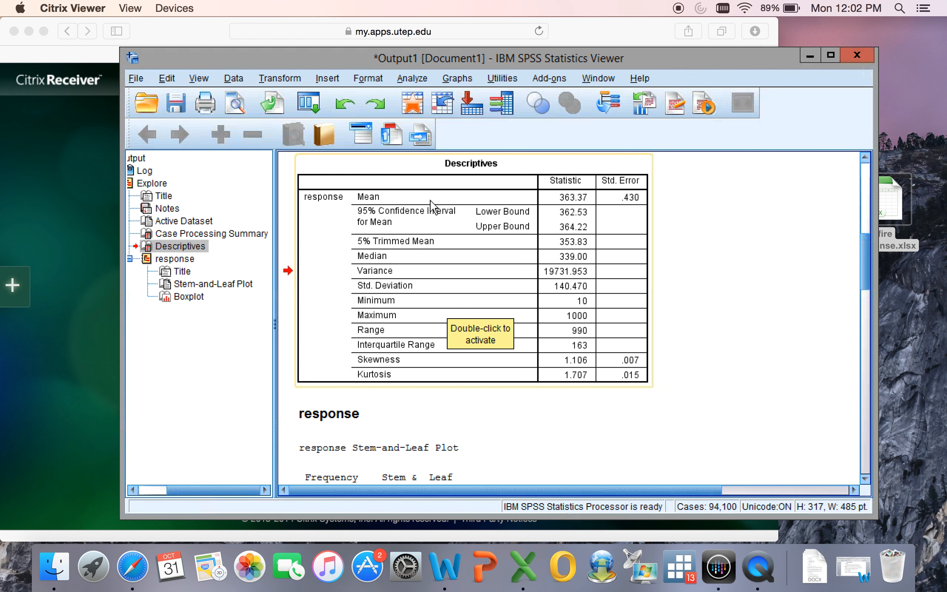
click(414, 81)
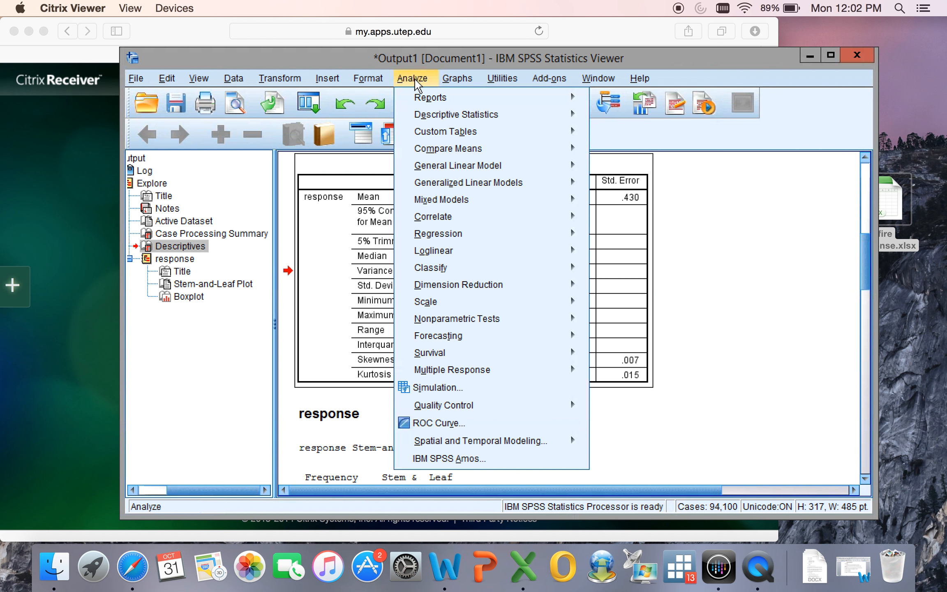
mouse_move(430, 117)
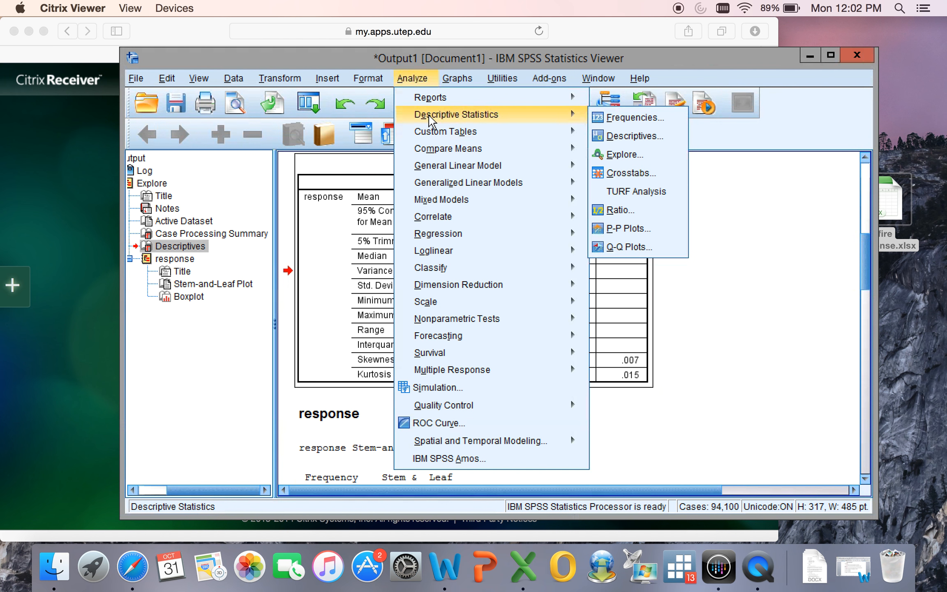
mouse_move(563, 132)
mouse_move(565, 119)
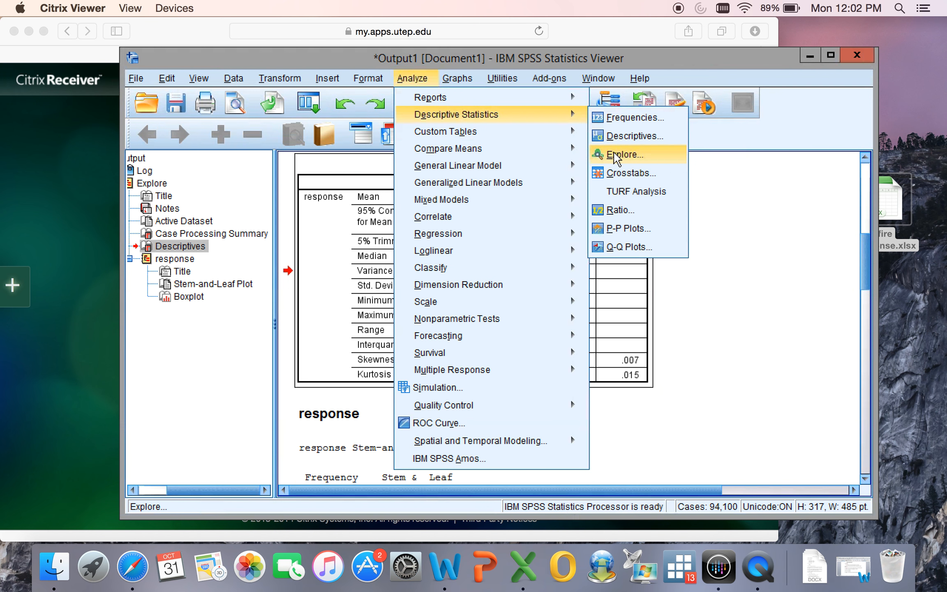
Minimize and restore the output viewer, and view the boxplot for response at the end of the output.
click(809, 55)
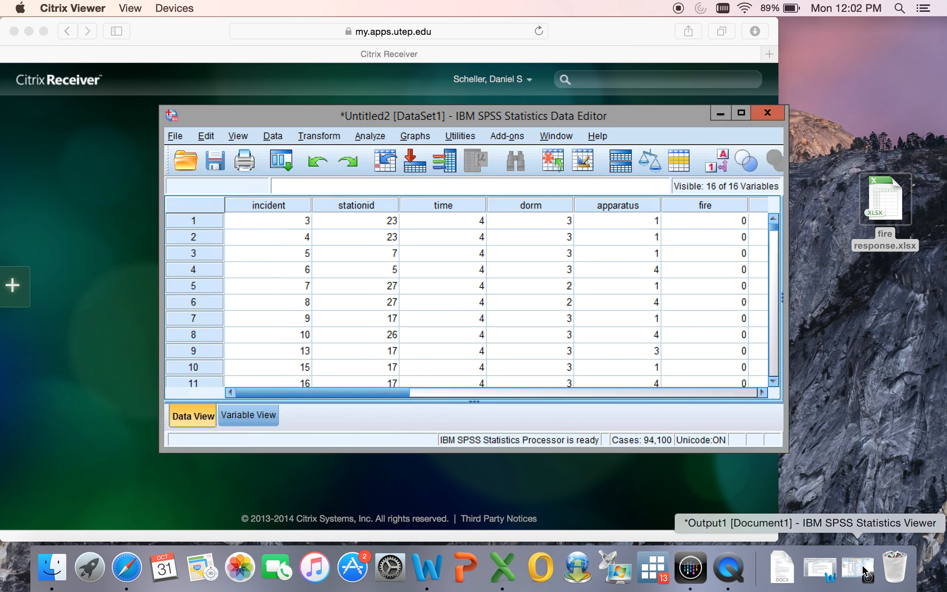
click(853, 573)
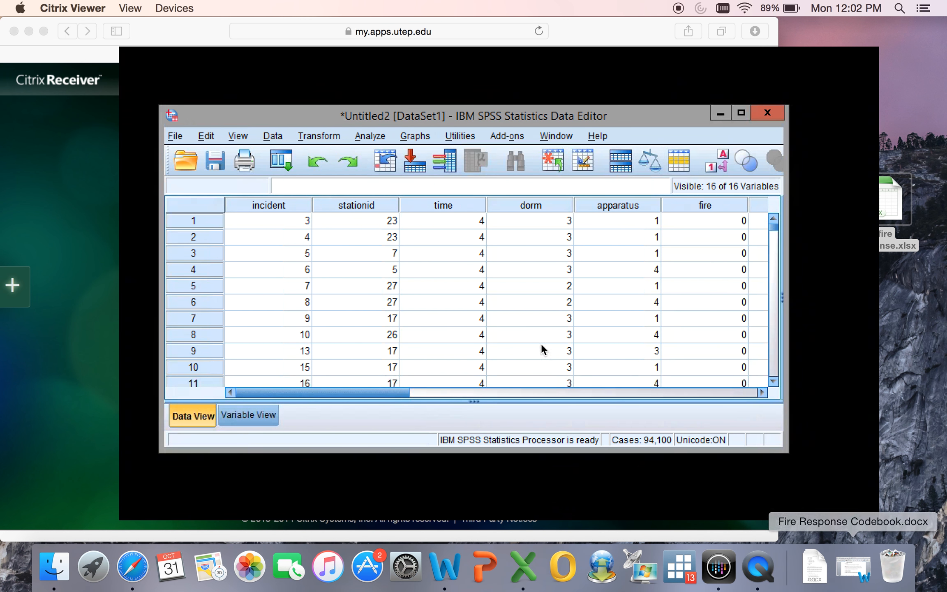
scroll(526, 326, down, 15)
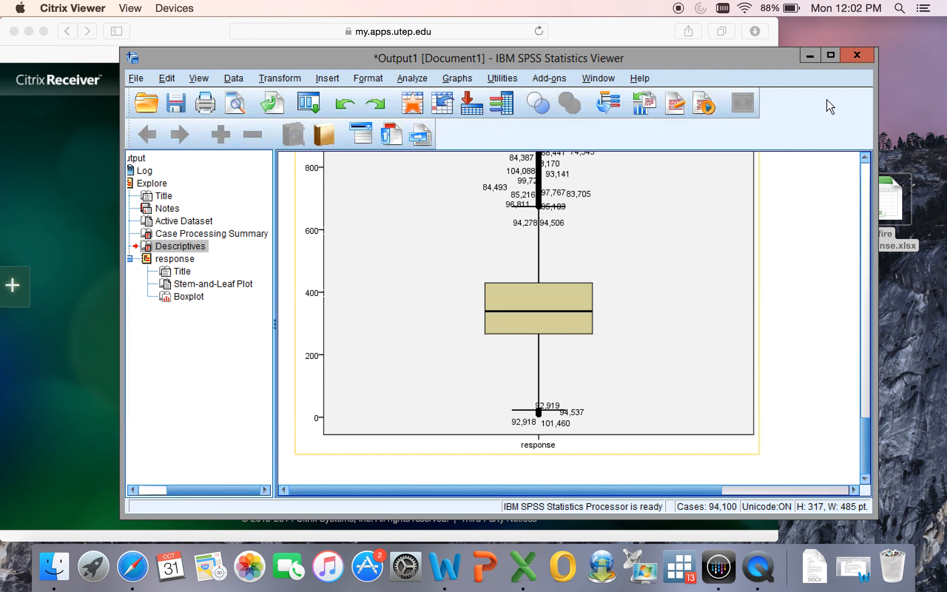
Start closing the output viewer, cancel at the save question, and minimize and restore its window.
click(856, 56)
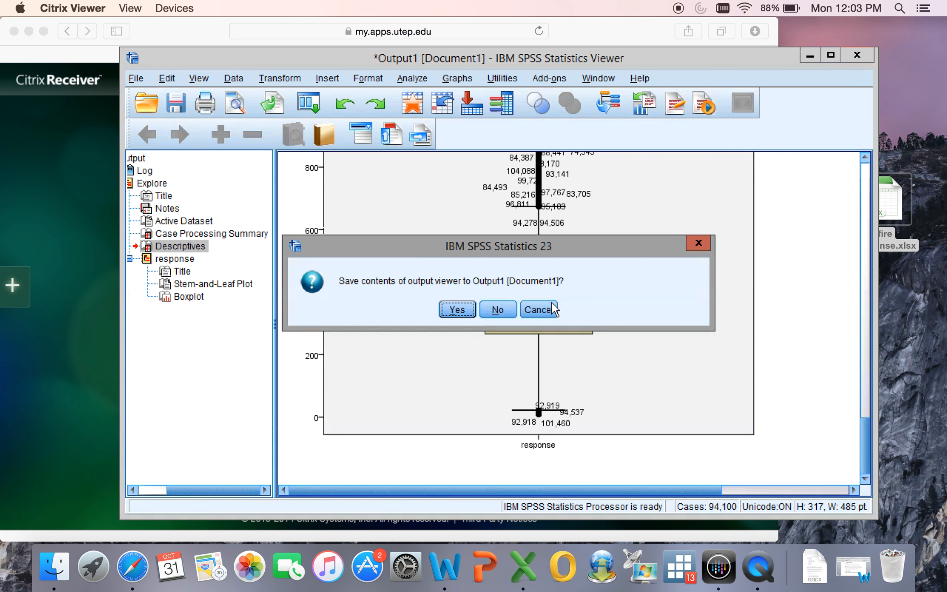
click(536, 311)
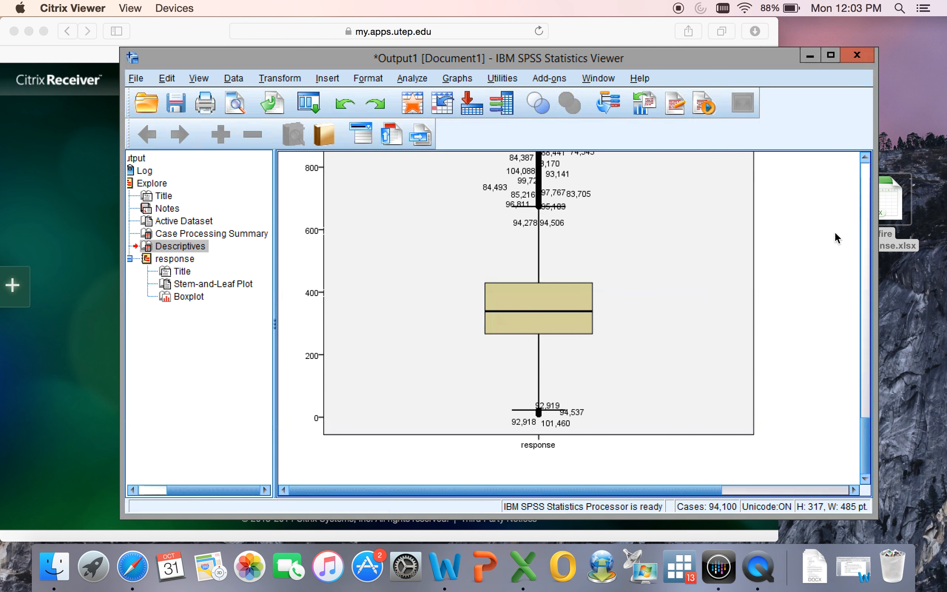
click(864, 443)
drag(864, 443, 866, 206)
click(808, 56)
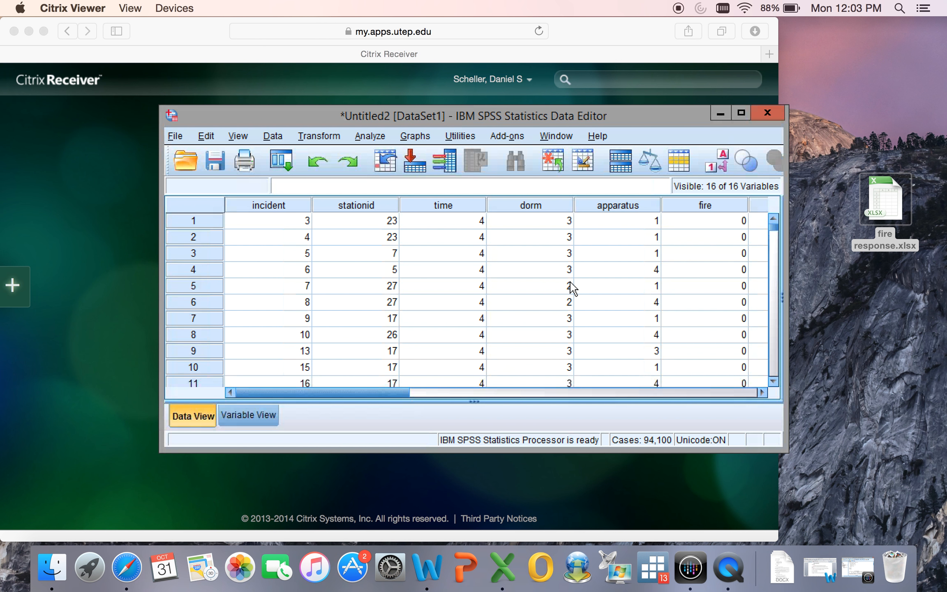
click(858, 577)
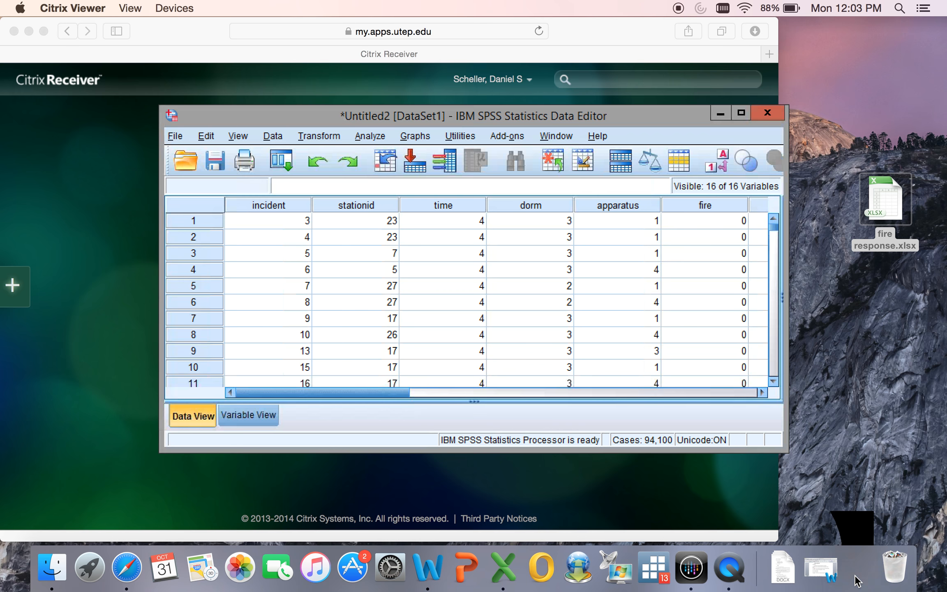
scroll(682, 407, down, 15)
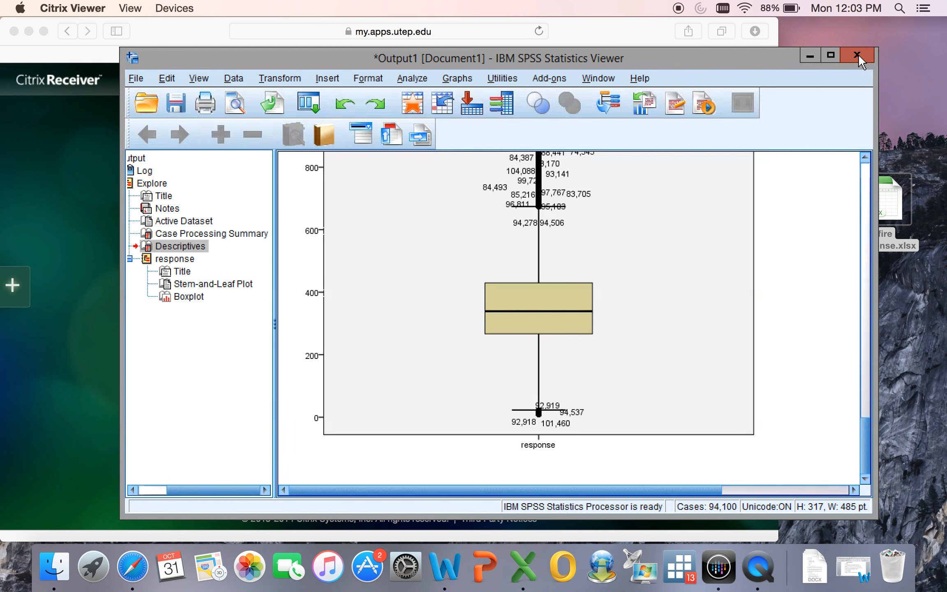
Close the output viewer and exit SPSS Statistics without saving the output or the dataset.
click(858, 54)
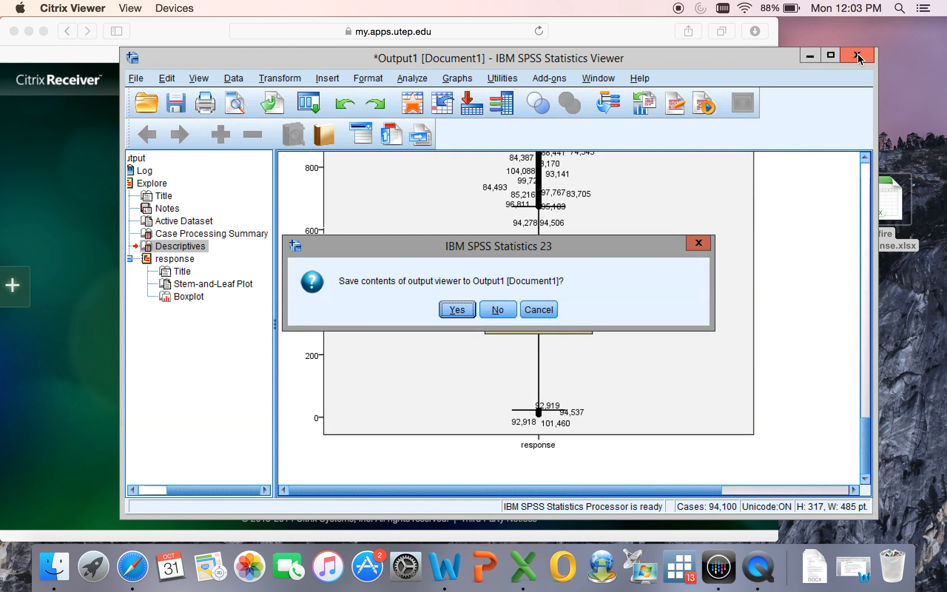
click(496, 309)
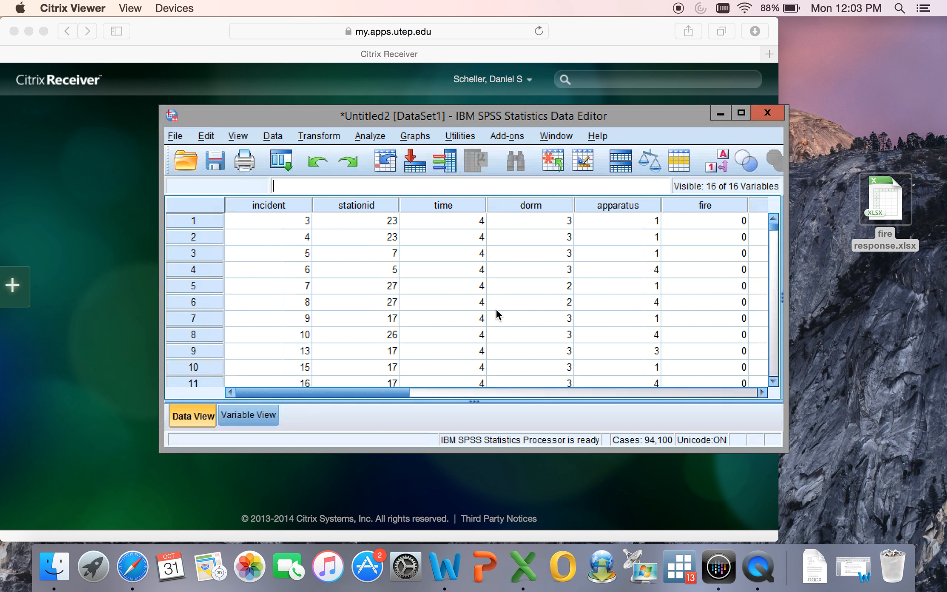
click(759, 114)
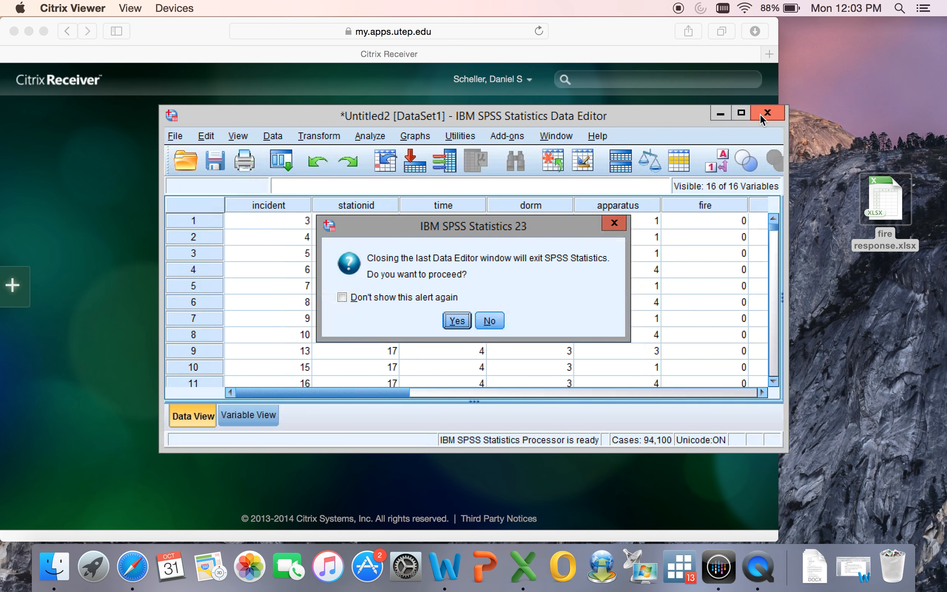
click(459, 321)
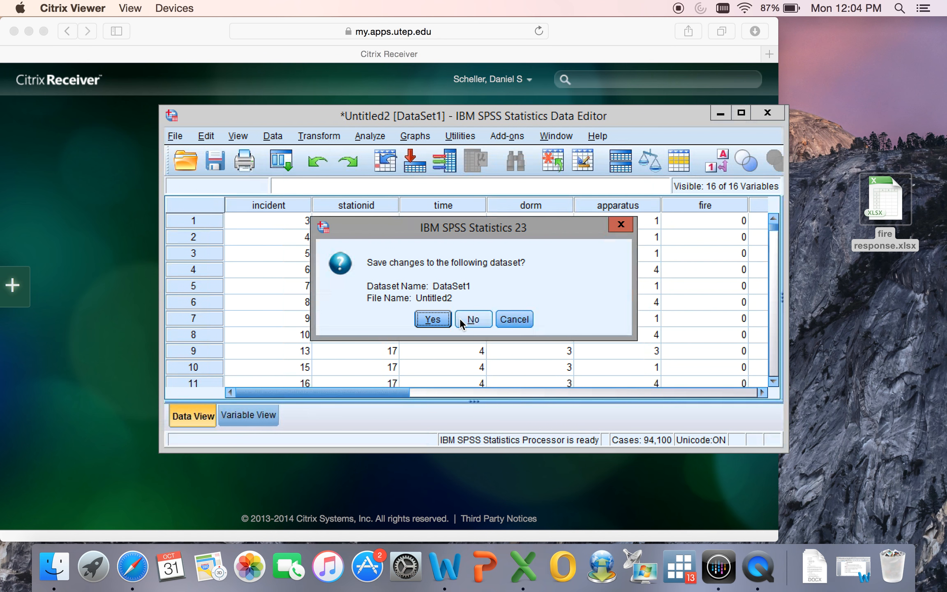
click(473, 322)
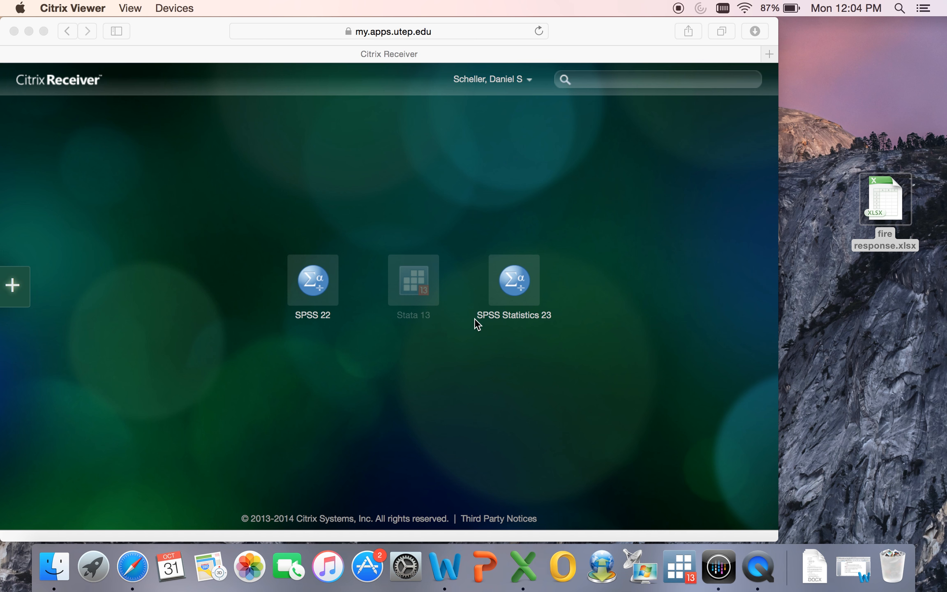
click(757, 571)
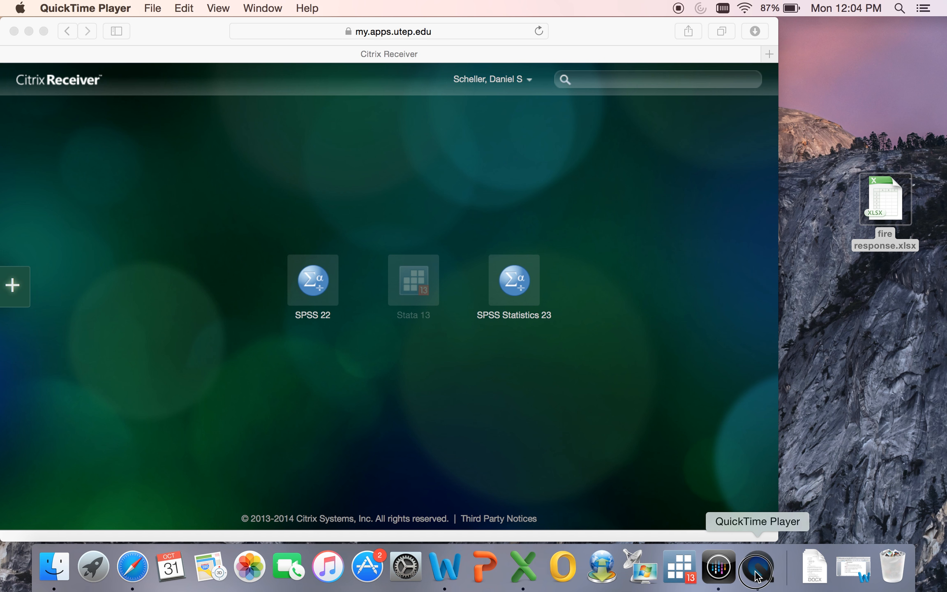